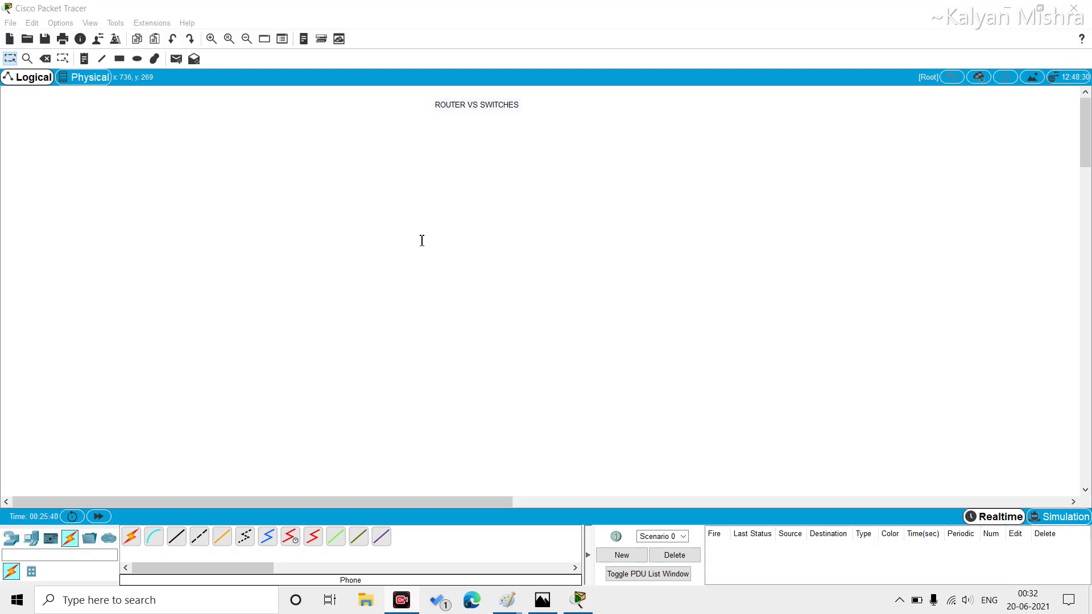
Check the router.jpg network diagram in Photos and place a 2811 router in the Packet Tracer workspace, below and left of the title.
{"action": "left_click", "coordinate": [542, 599]}
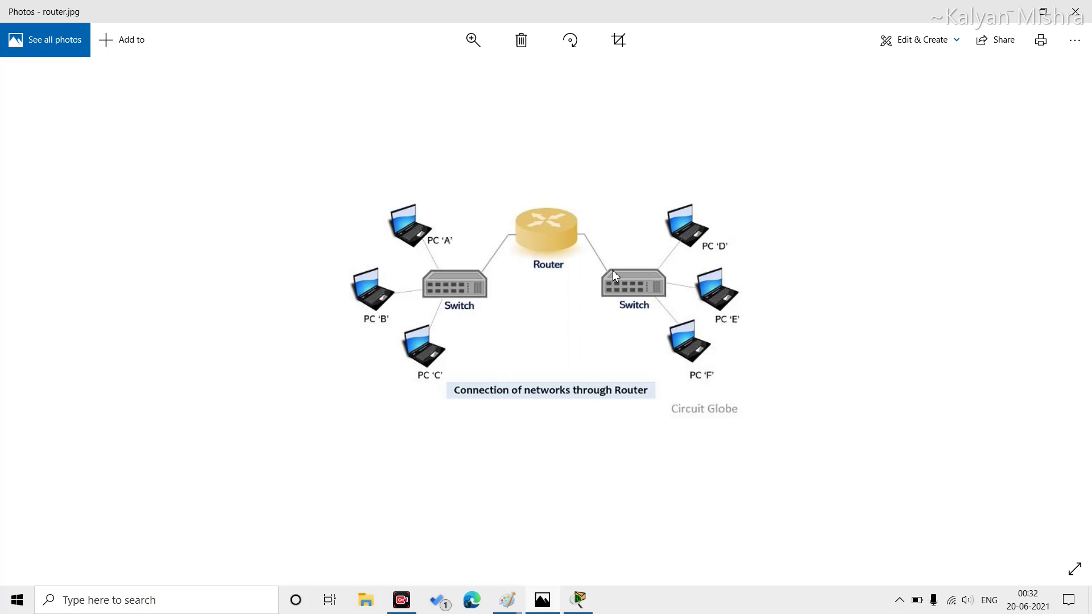
{"action": "left_click", "coordinate": [1012, 13]}
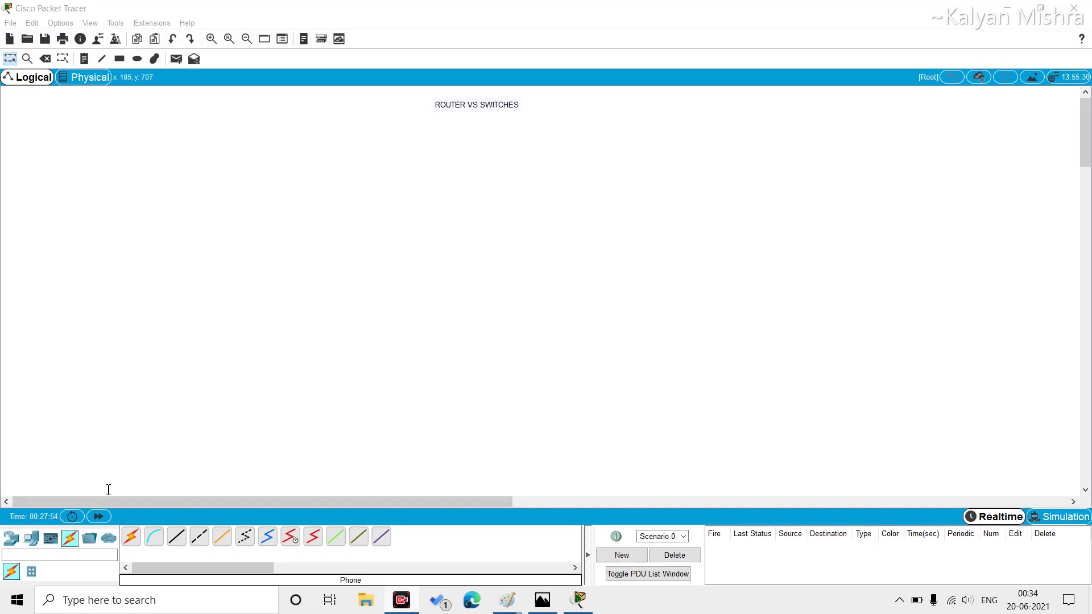
{"action": "left_click", "coordinate": [11, 538]}
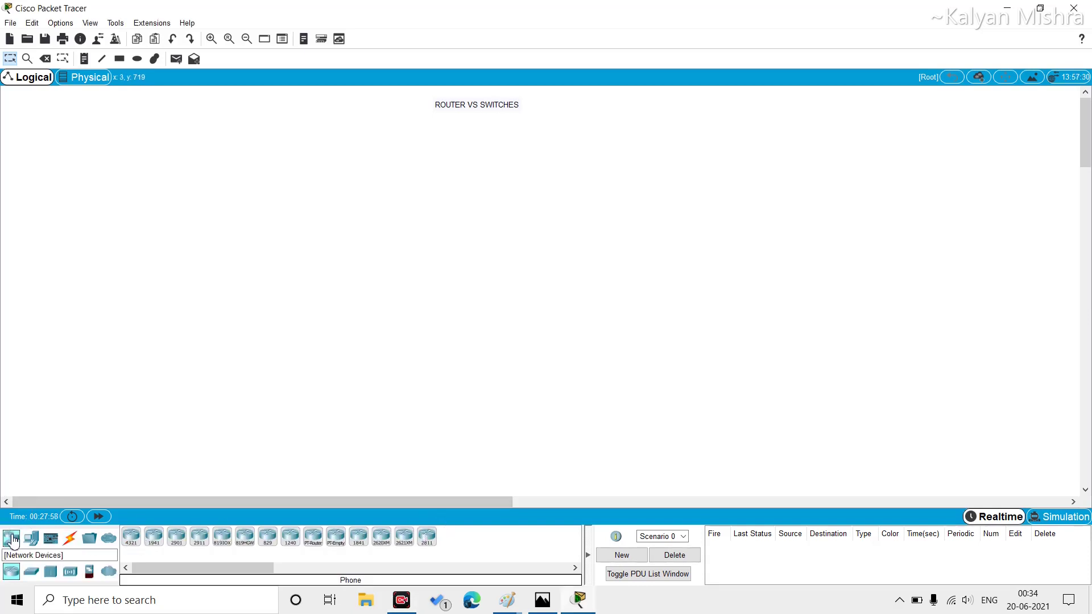
{"action": "left_click", "coordinate": [426, 536]}
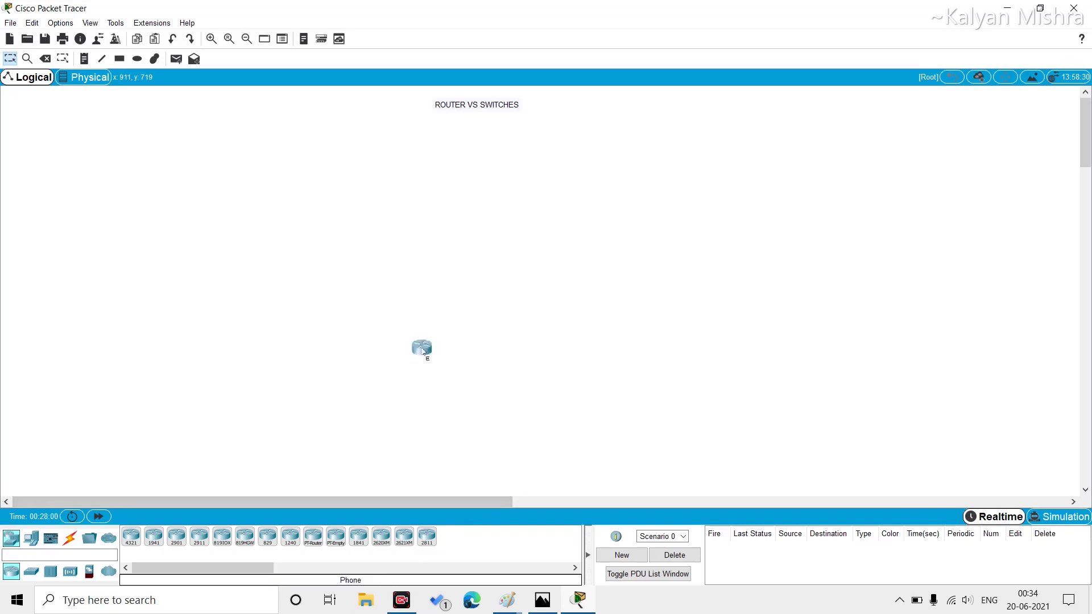
{"action": "left_click", "coordinate": [295, 206]}
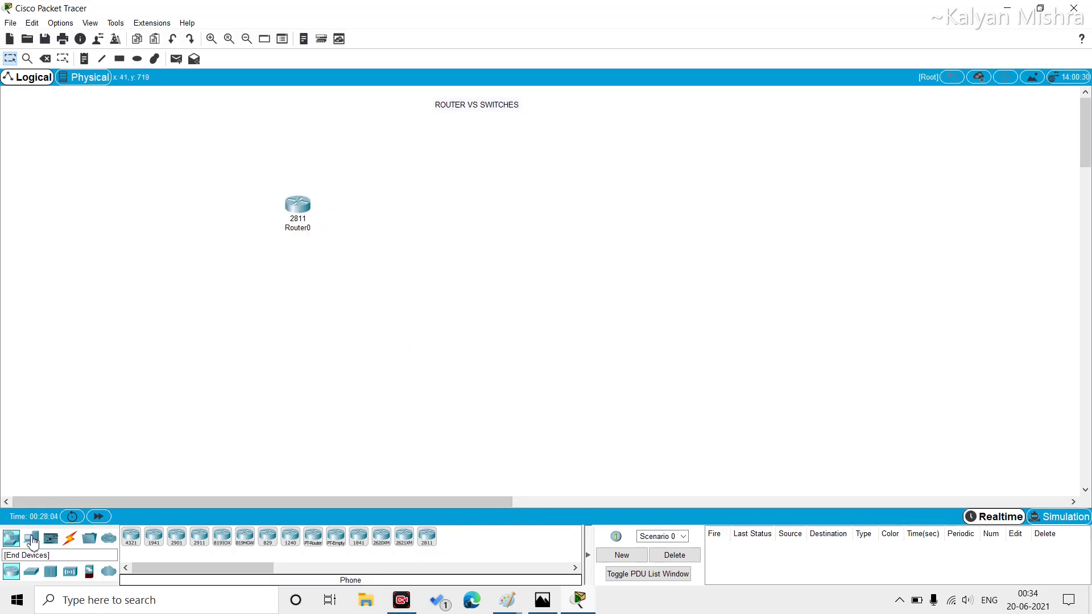
Place two PCs below the 2811 router, one on each side of it.
{"action": "left_click", "coordinate": [31, 538]}
{"action": "left_click", "coordinate": [130, 538]}
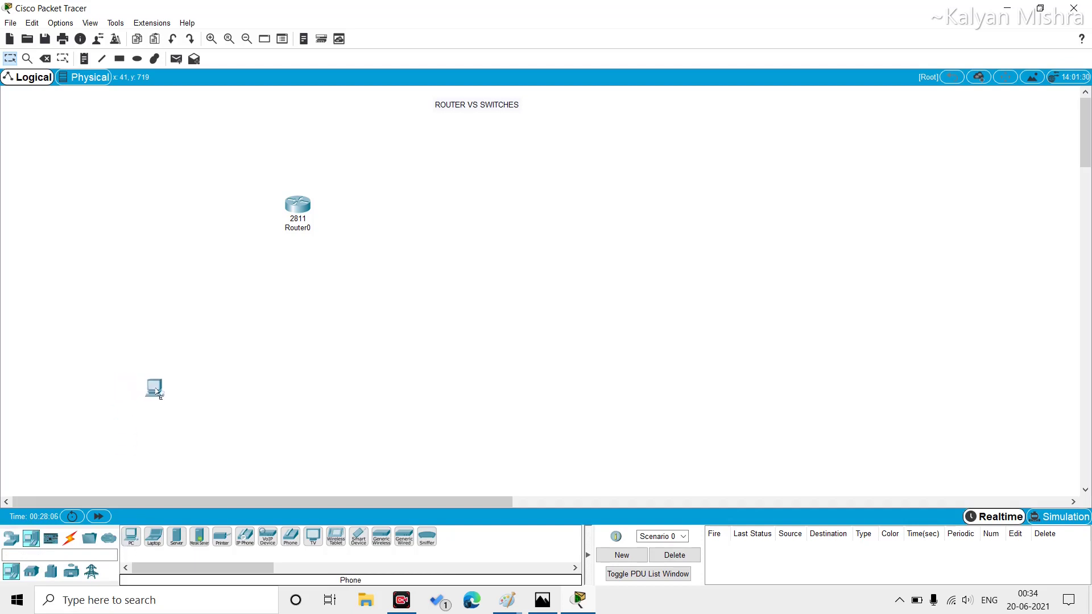
{"action": "left_click", "coordinate": [158, 390]}
{"action": "left_click", "coordinate": [131, 537]}
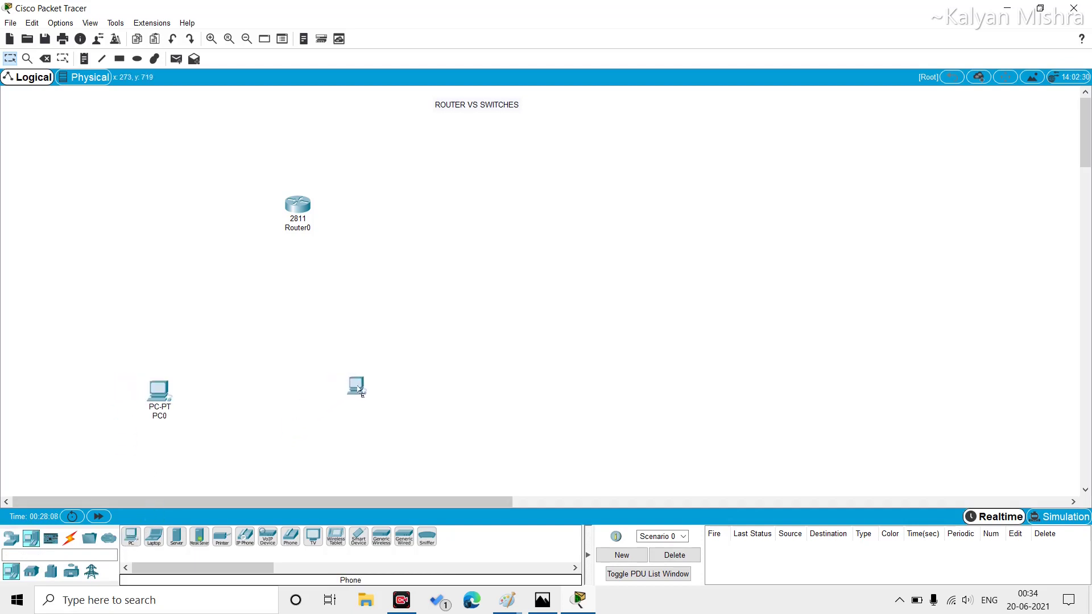
{"action": "left_click", "coordinate": [365, 389]}
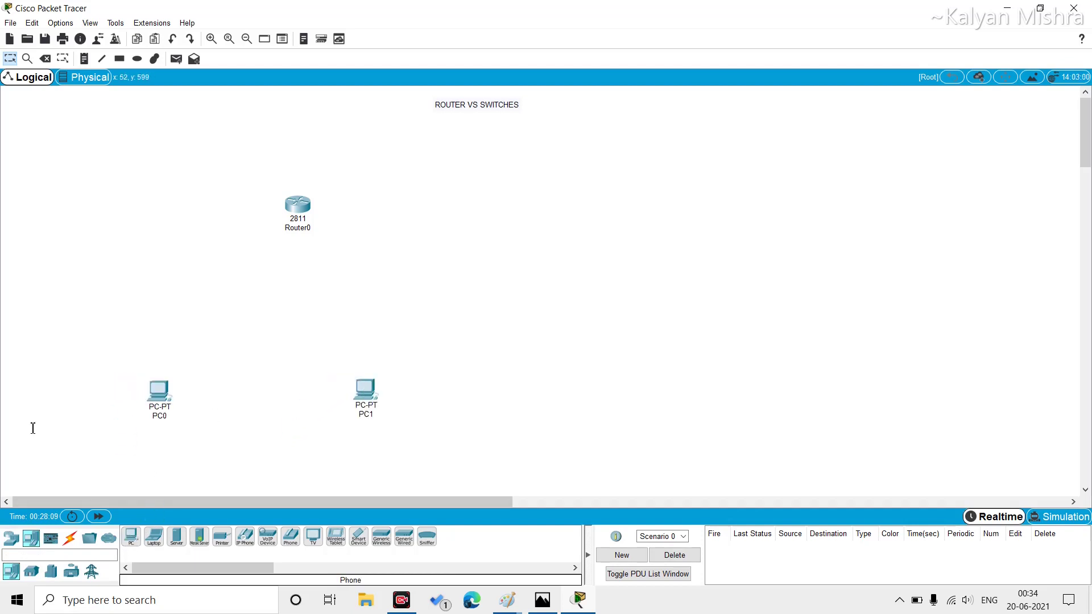
Connect PC0's FastEthernet0 to Router0's FastEthernet0/0 with a Copper Cross-Over cable.
{"action": "left_click", "coordinate": [70, 538]}
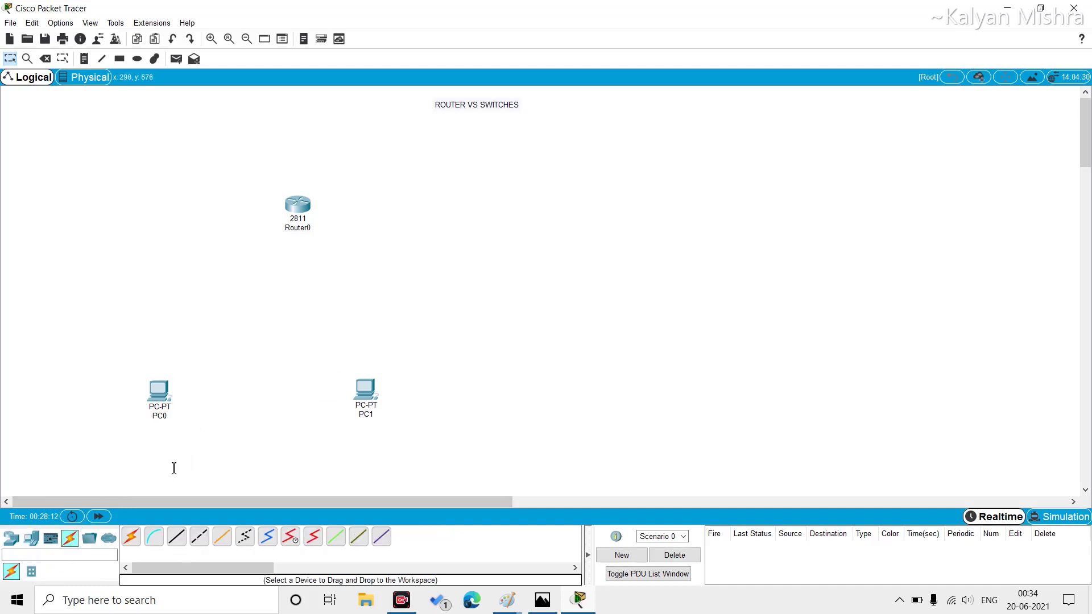
{"action": "left_click", "coordinate": [198, 536]}
{"action": "left_click", "coordinate": [199, 536]}
{"action": "left_click", "coordinate": [200, 541]}
{"action": "left_click", "coordinate": [160, 392]}
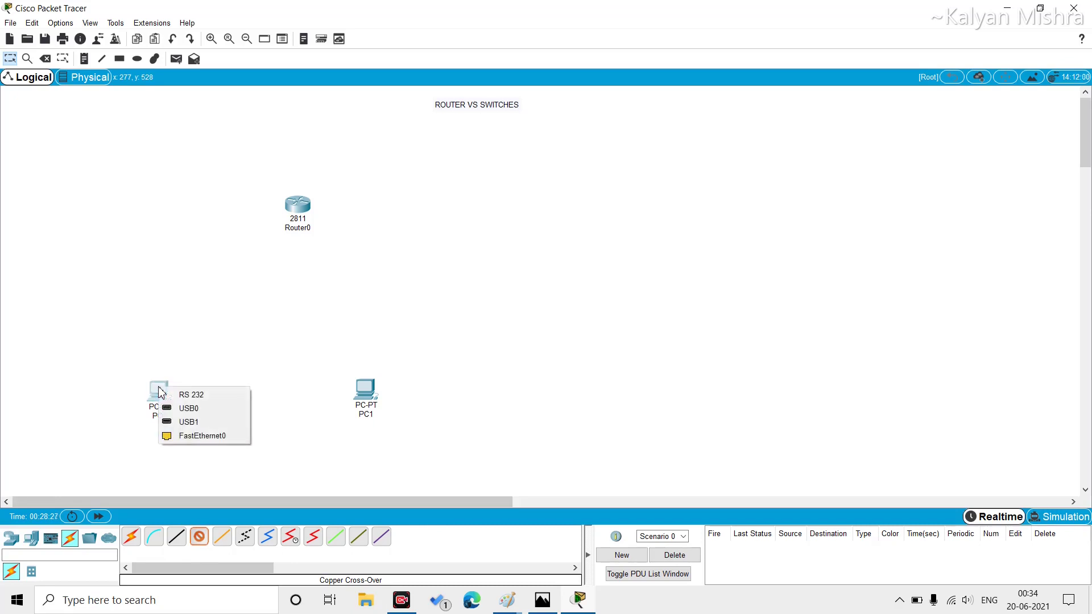
{"action": "left_click", "coordinate": [188, 436]}
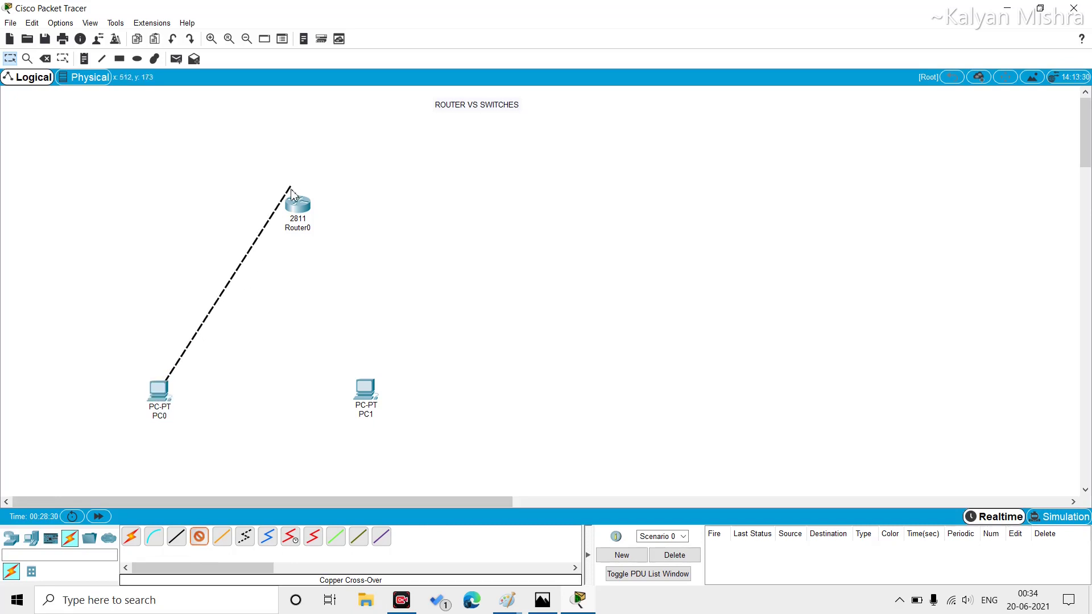
{"action": "left_click", "coordinate": [293, 207]}
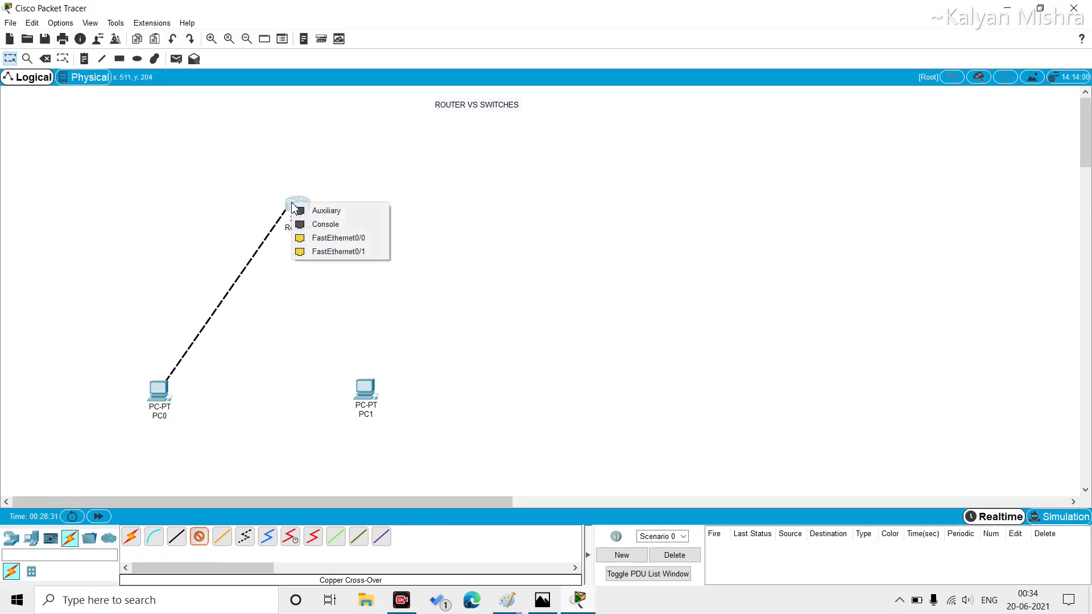
{"action": "left_click", "coordinate": [309, 237]}
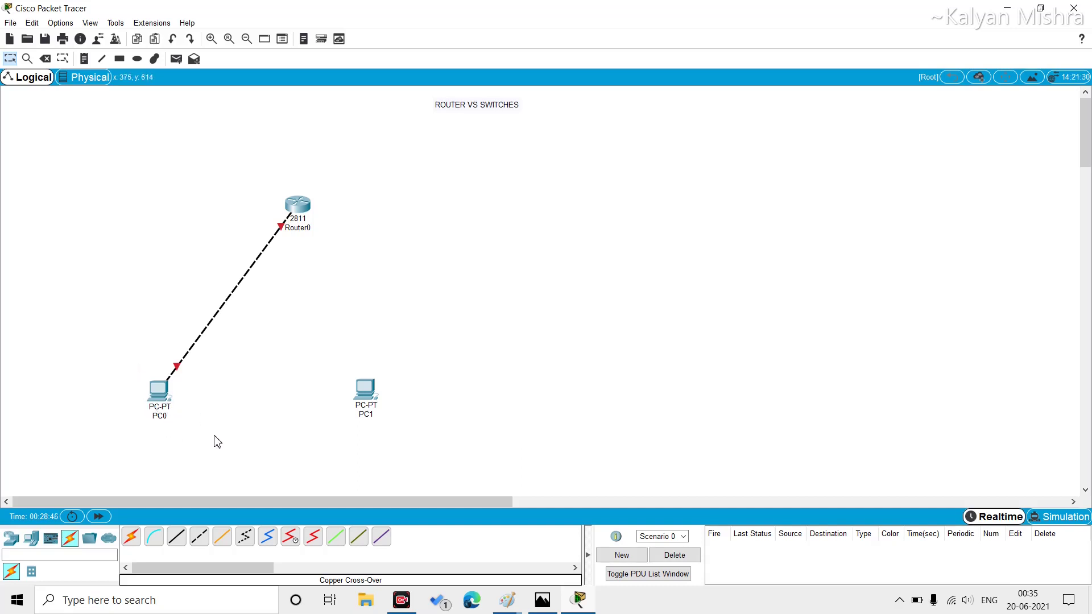
Connect PC1's FastEthernet0 to Router0's FastEthernet0/1 with a Copper Cross-Over cable.
{"action": "left_click", "coordinate": [199, 543]}
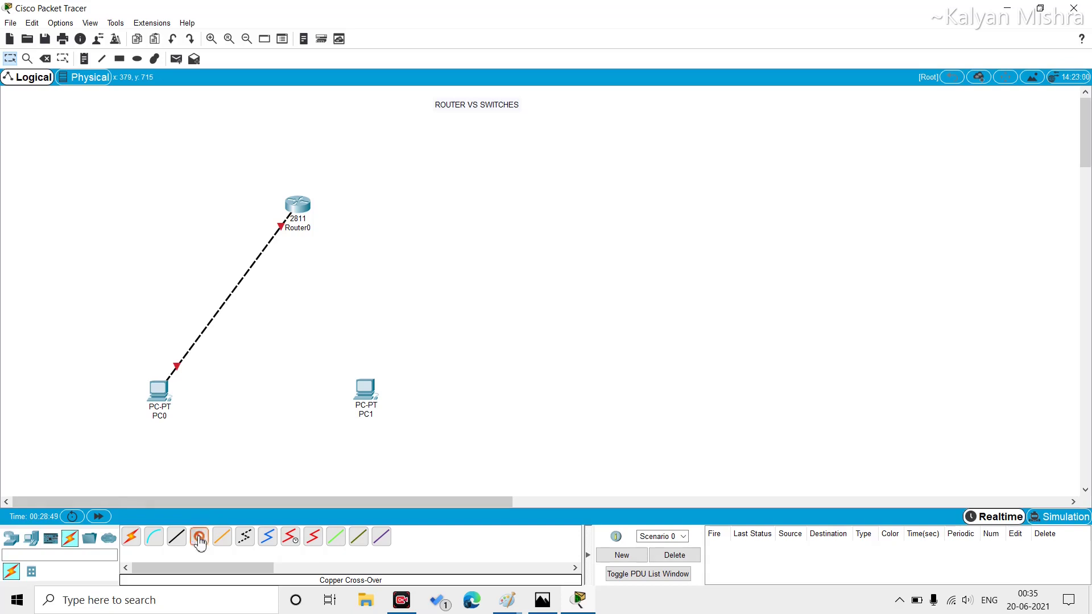
{"action": "left_click", "coordinate": [365, 391]}
{"action": "left_click", "coordinate": [407, 434]}
{"action": "left_click", "coordinate": [298, 205]}
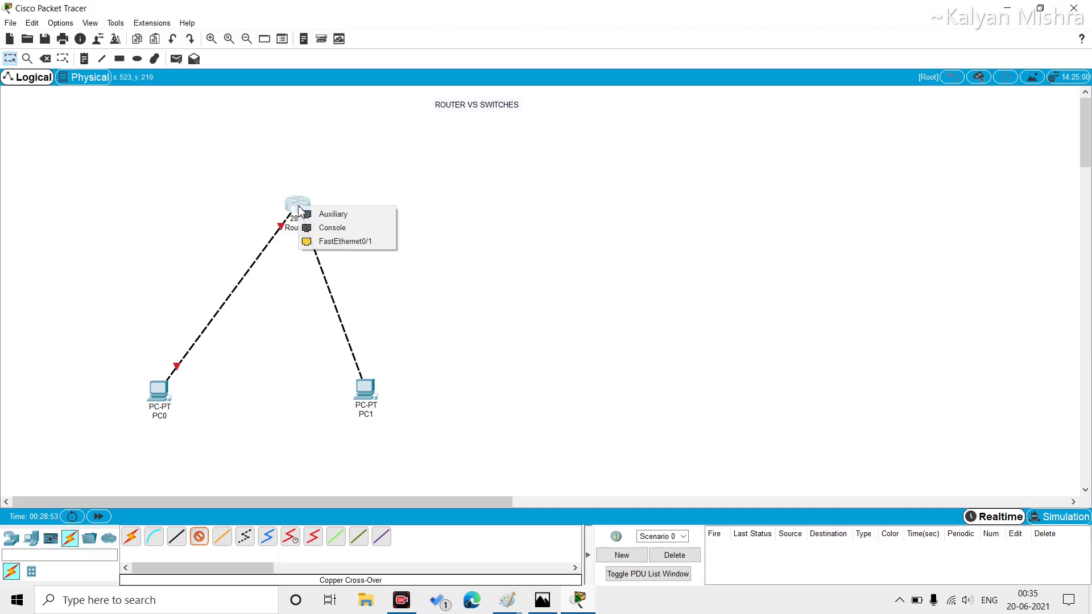
{"action": "left_click", "coordinate": [341, 242]}
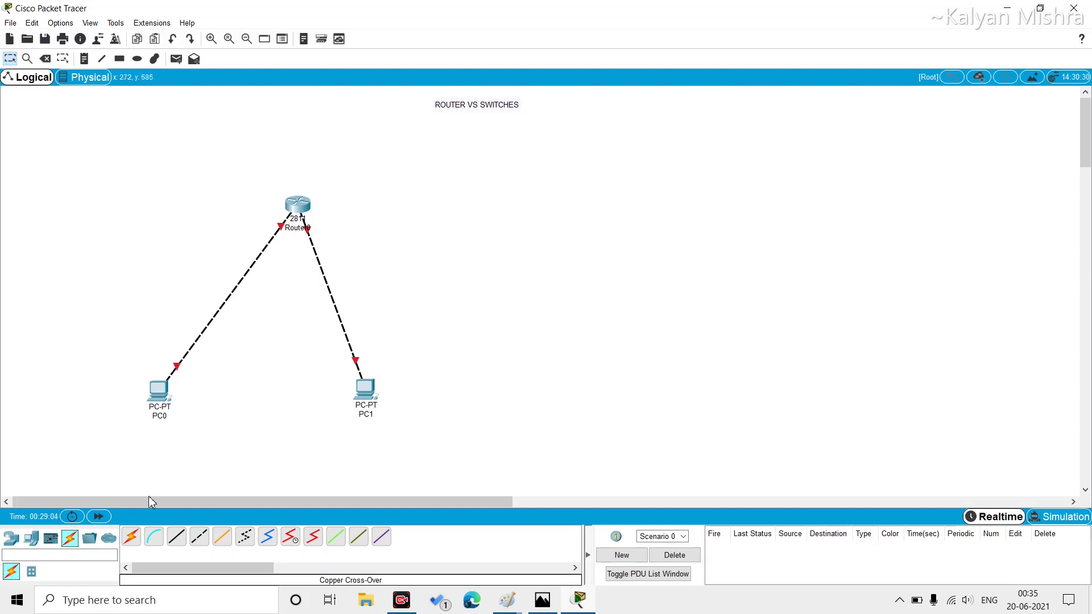
Place a 2960-24TT switch to the right of the router, level with it.
{"action": "left_click", "coordinate": [19, 544]}
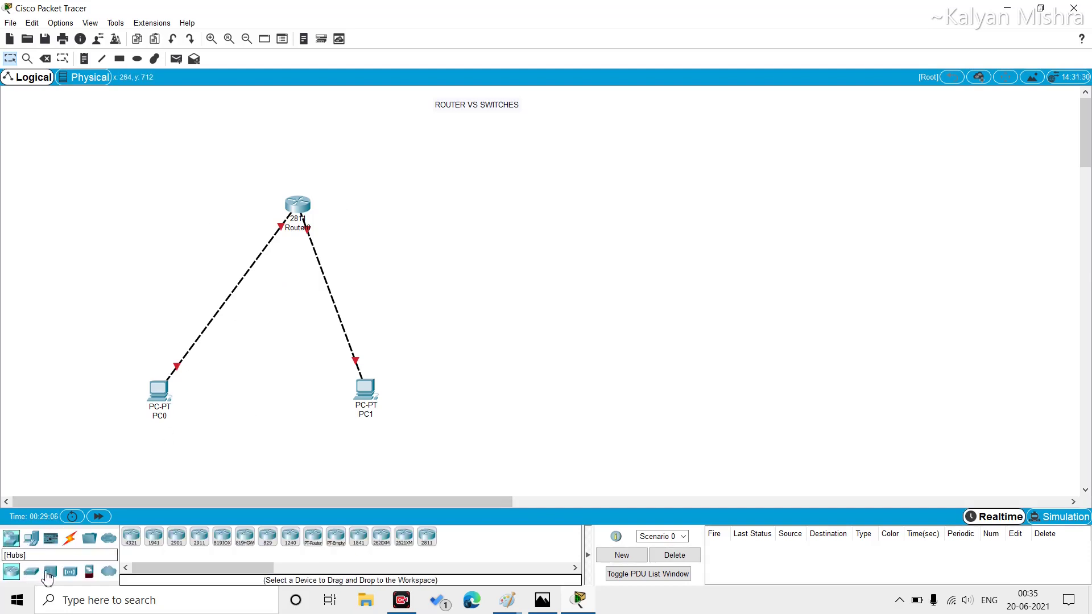
{"action": "left_click", "coordinate": [31, 572]}
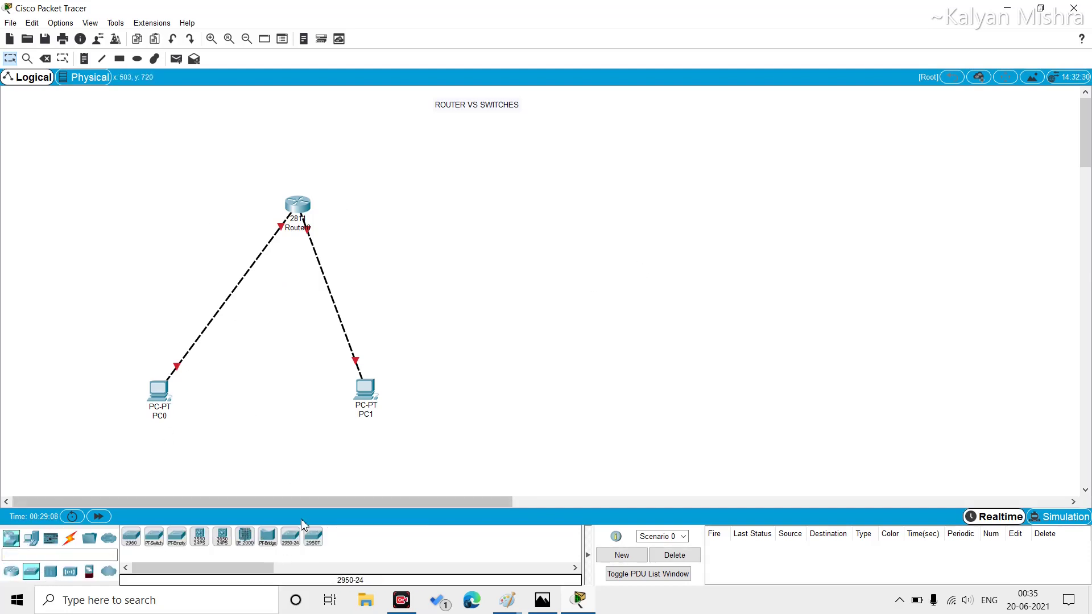
{"action": "left_click", "coordinate": [132, 539]}
{"action": "left_click", "coordinate": [131, 537]}
{"action": "left_click", "coordinate": [130, 541]}
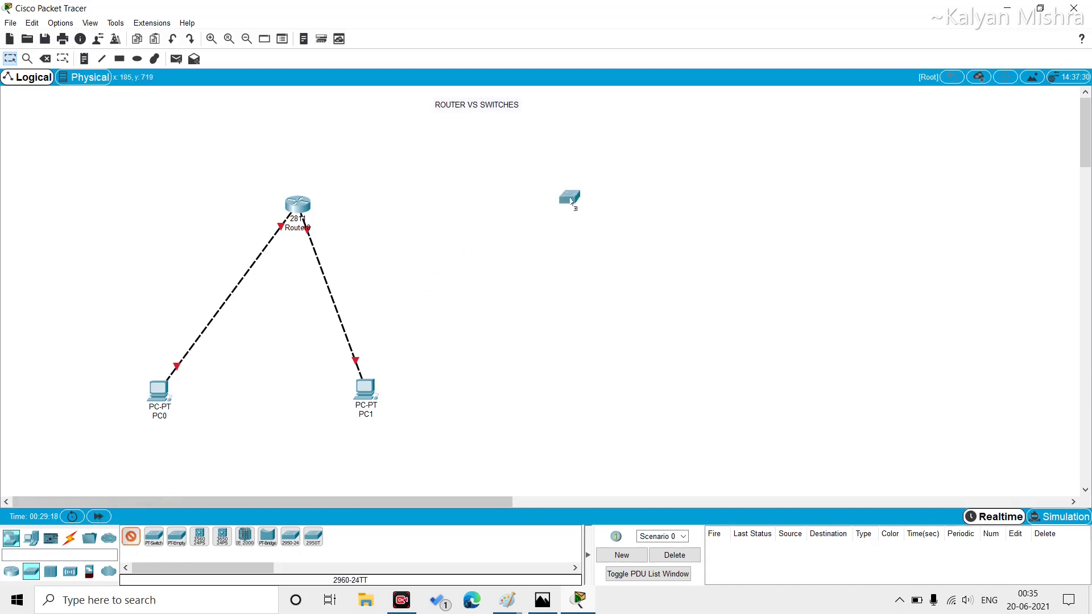
{"action": "left_click", "coordinate": [613, 205]}
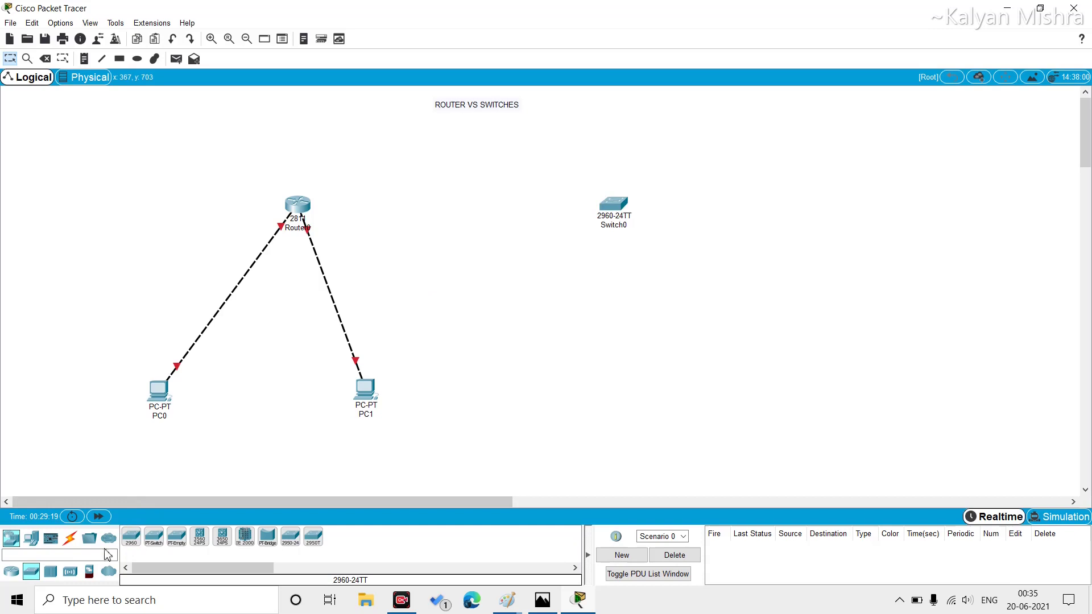
Place two more PCs below the 2960-24TT switch, one on each side of it.
{"action": "left_click", "coordinate": [31, 537]}
{"action": "left_click", "coordinate": [130, 540]}
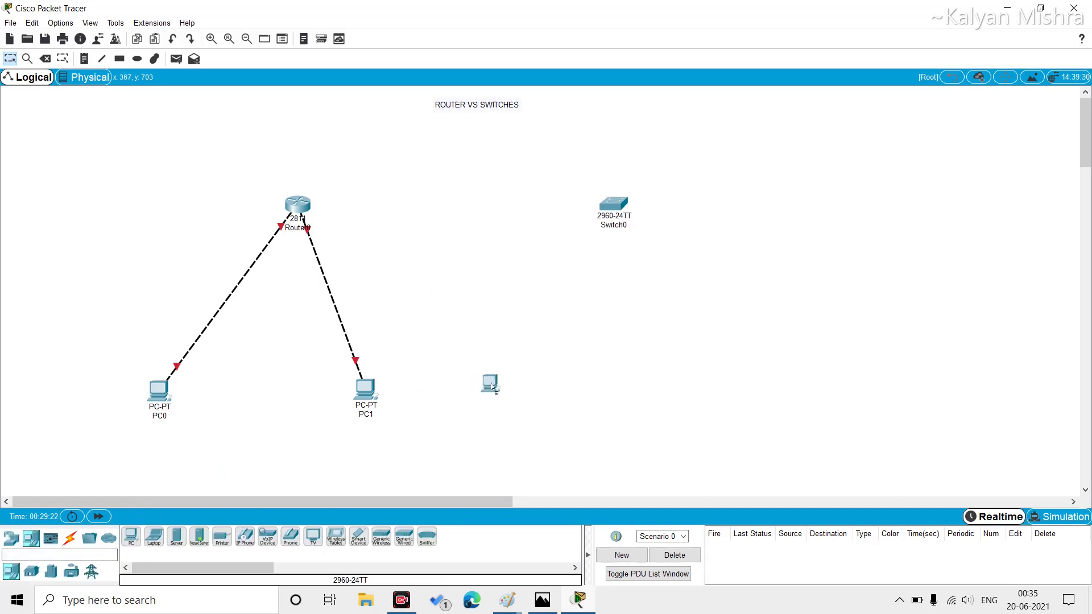
{"action": "left_click", "coordinate": [526, 384]}
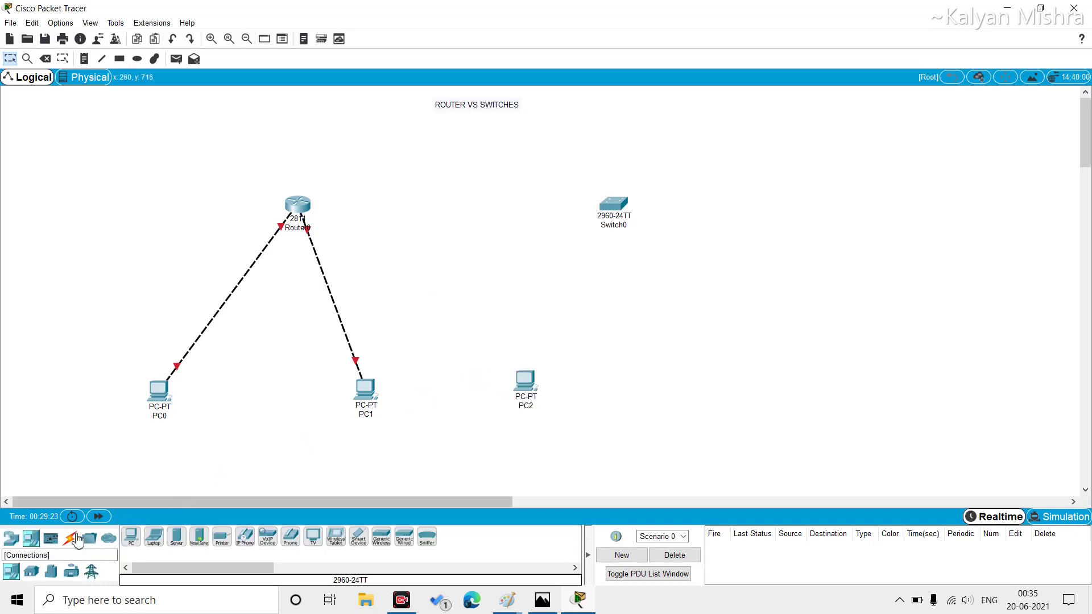
{"action": "left_click", "coordinate": [130, 538]}
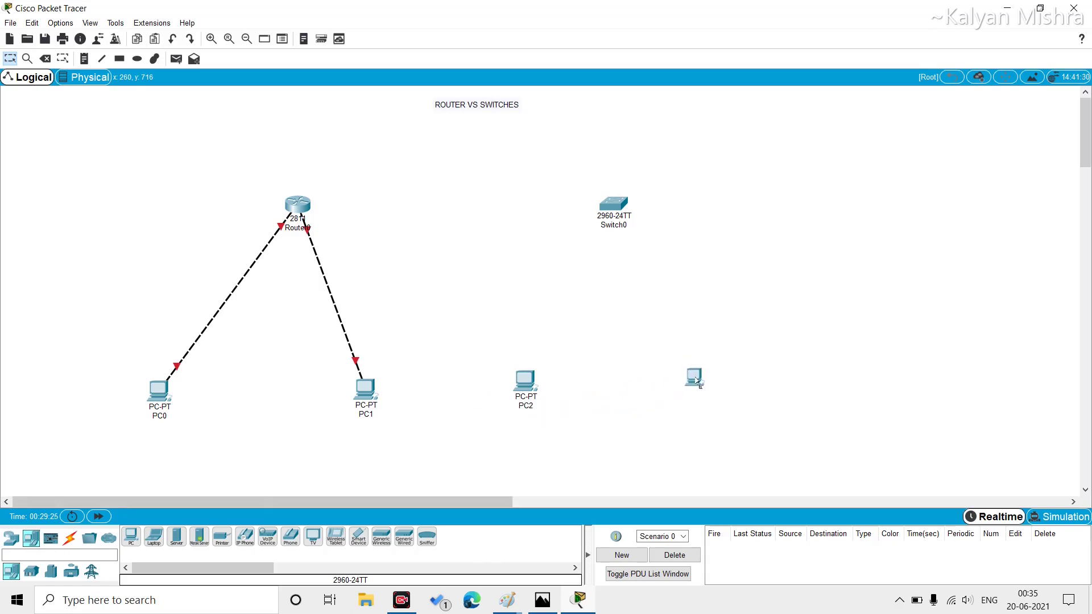
{"action": "left_click", "coordinate": [700, 383]}
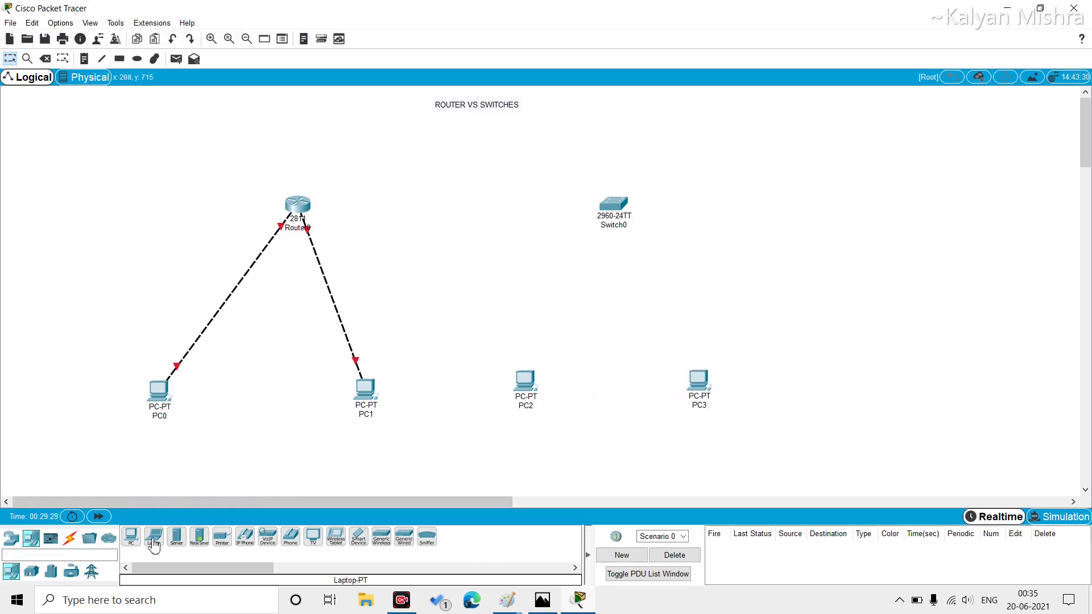
Connect PC2's FastEthernet0 to Switch0's FastEthernet0/1 with a Copper Straight-Through cable.
{"action": "left_click", "coordinate": [71, 540]}
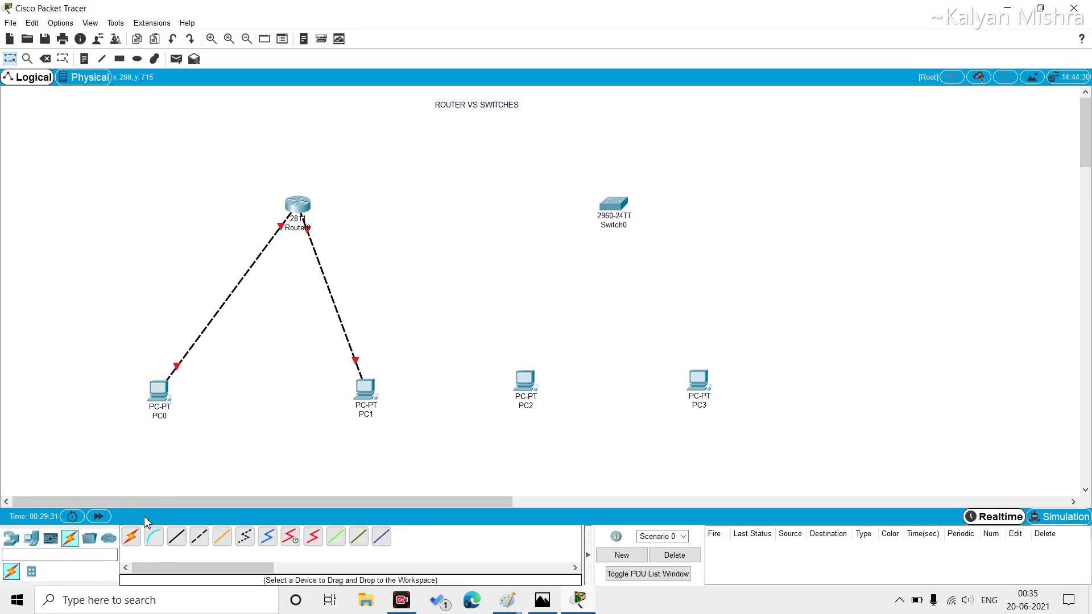
{"action": "left_click", "coordinate": [177, 539]}
{"action": "left_click", "coordinate": [526, 378]}
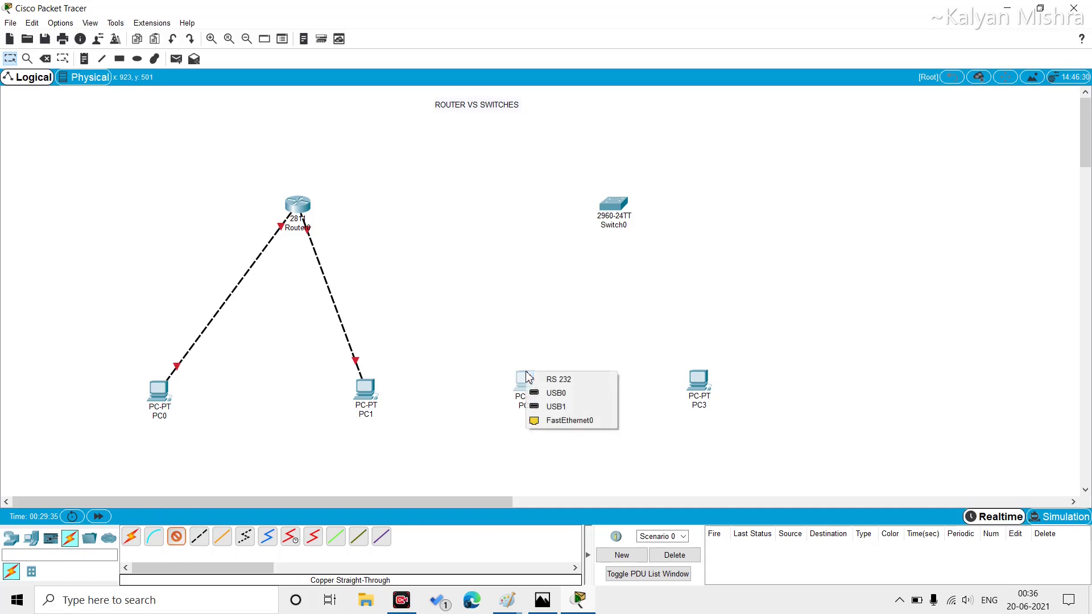
{"action": "left_click", "coordinate": [585, 421]}
{"action": "left_click", "coordinate": [614, 208]}
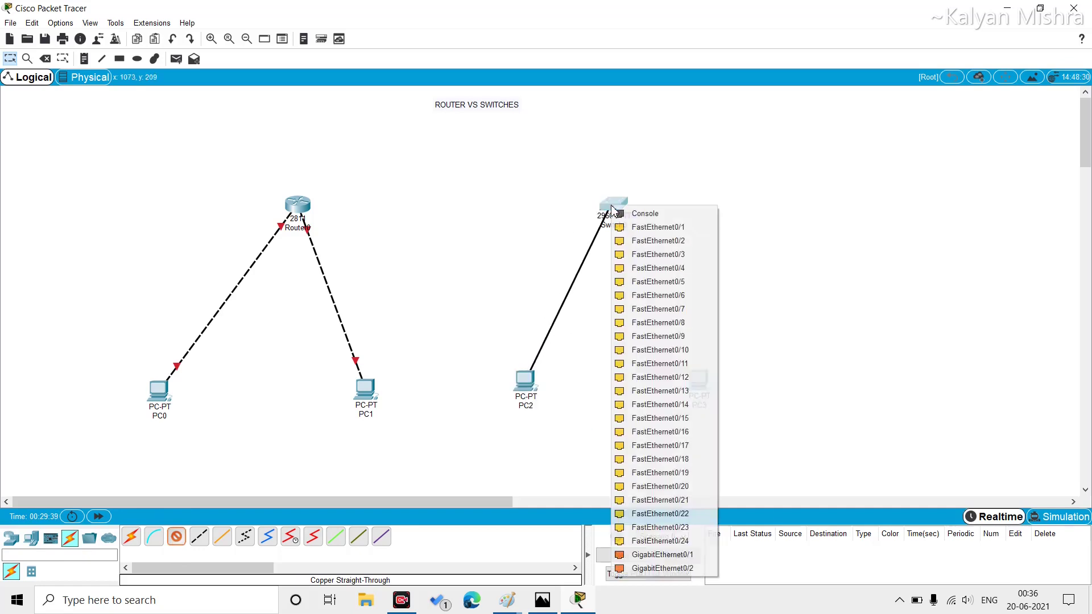
{"action": "left_click", "coordinate": [639, 228]}
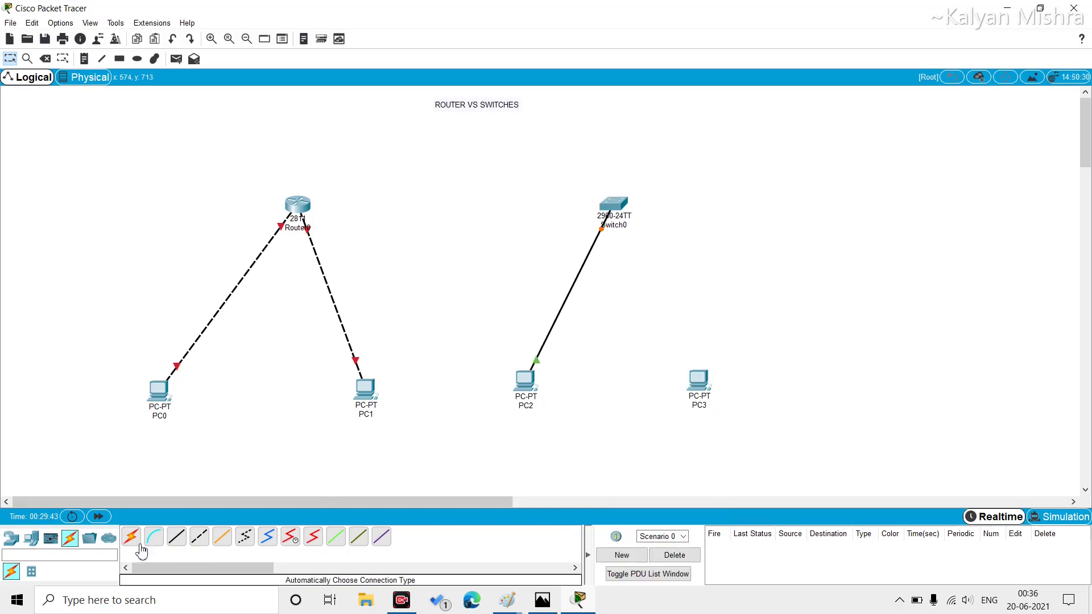
Connect PC3's FastEthernet0 to Switch0's FastEthernet0/2 with a Copper Straight-Through cable.
{"action": "left_click", "coordinate": [177, 539]}
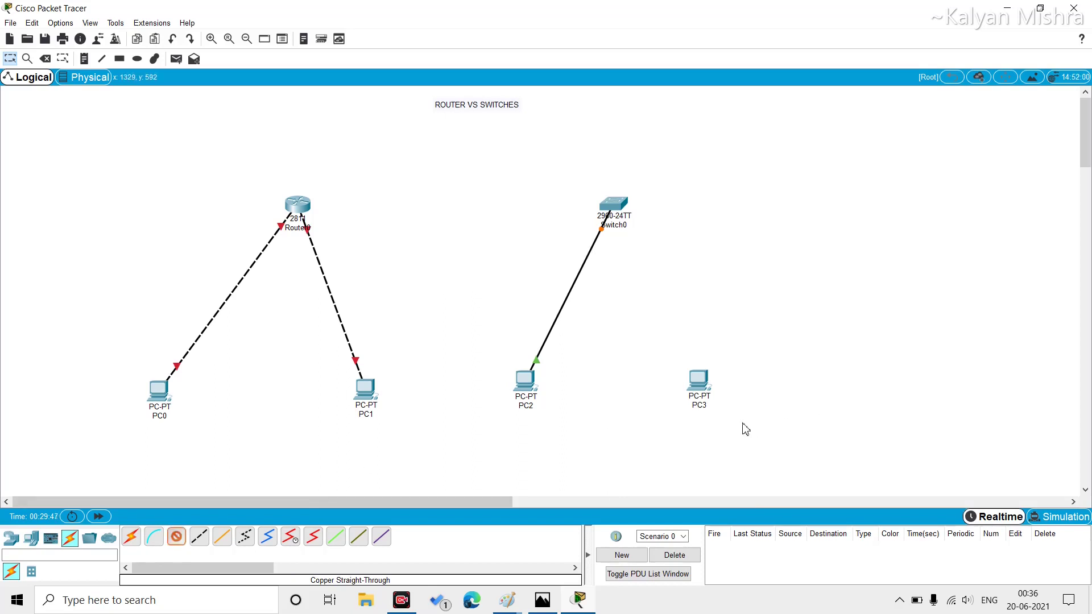
{"action": "left_click", "coordinate": [700, 383]}
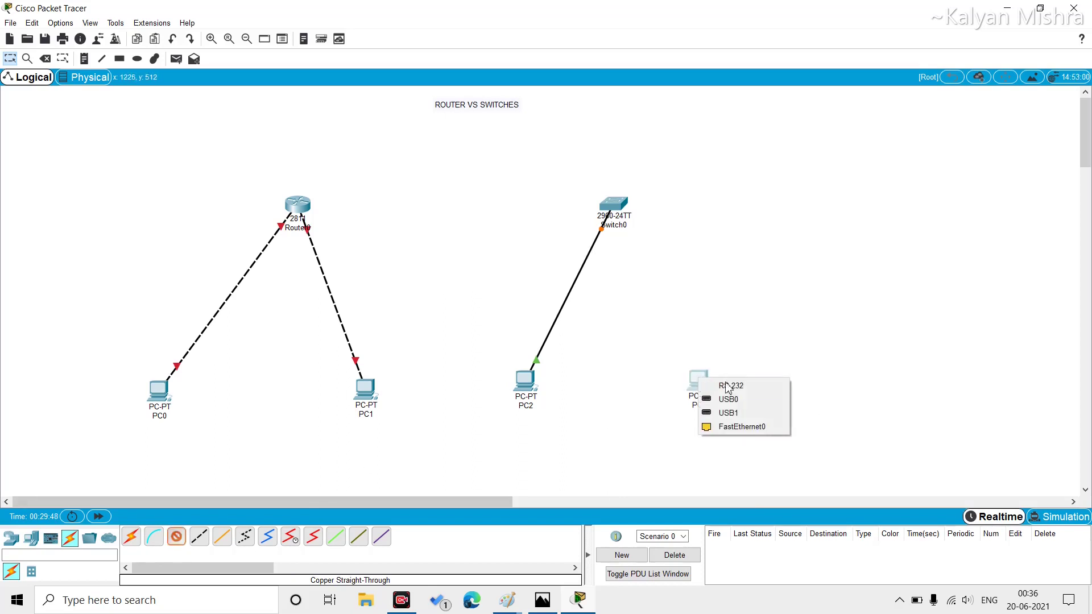
{"action": "left_click", "coordinate": [739, 427]}
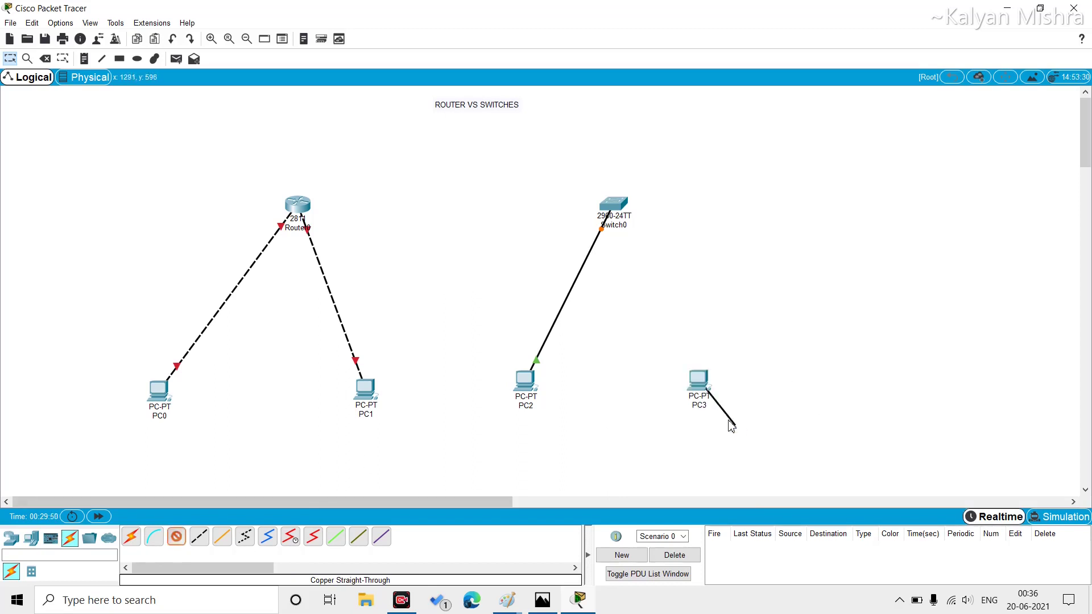
{"action": "left_click", "coordinate": [615, 209]}
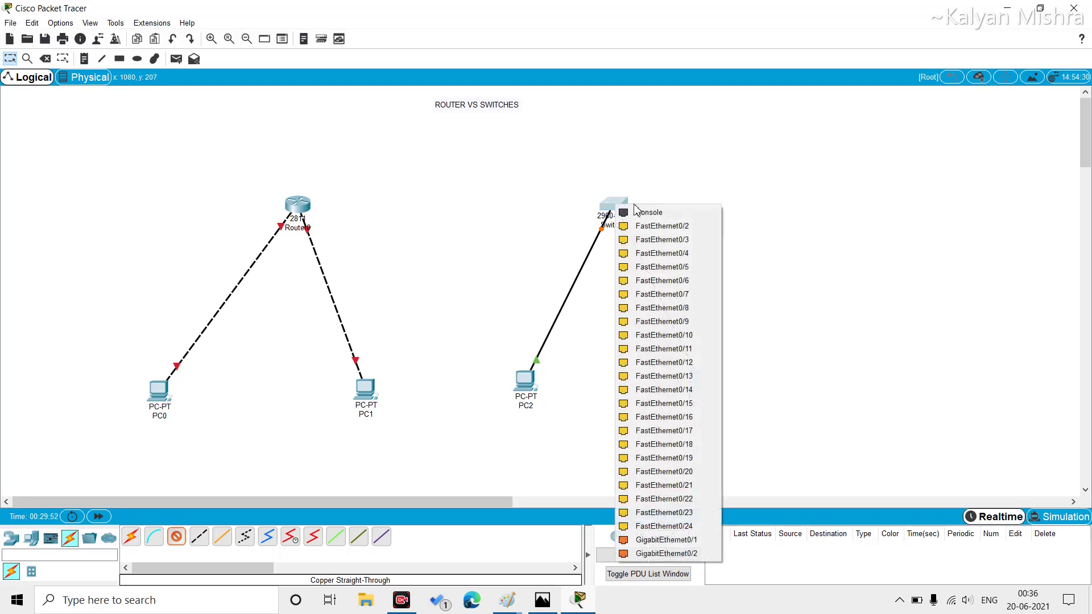
{"action": "left_click", "coordinate": [653, 227]}
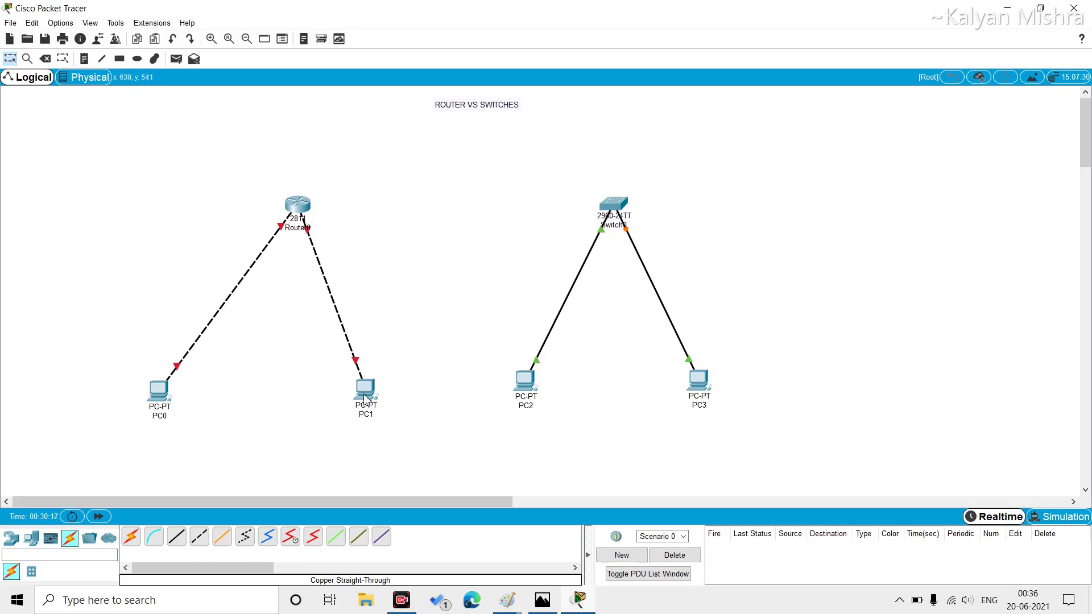
Move PC1 slightly down and add a note below PC2 reading "ip- 192.168.0.1" and "subnet- 255.255.255.0".
{"action": "left_click_drag", "start_coordinate": [365, 398], "coordinate": [366, 405]}
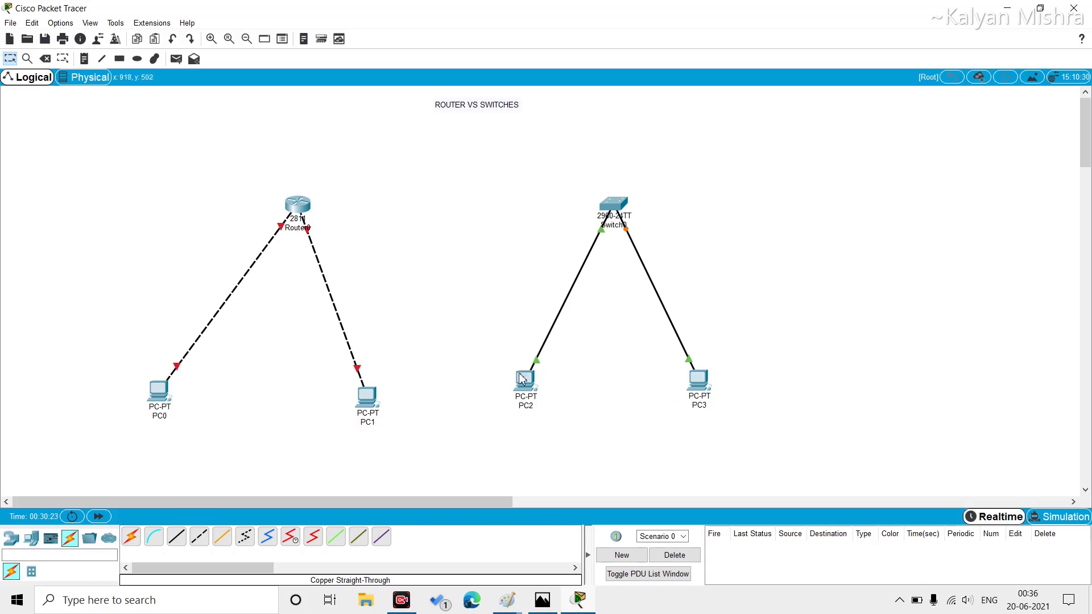
{"action": "left_click", "coordinate": [84, 59]}
{"action": "left_click", "coordinate": [479, 414]}
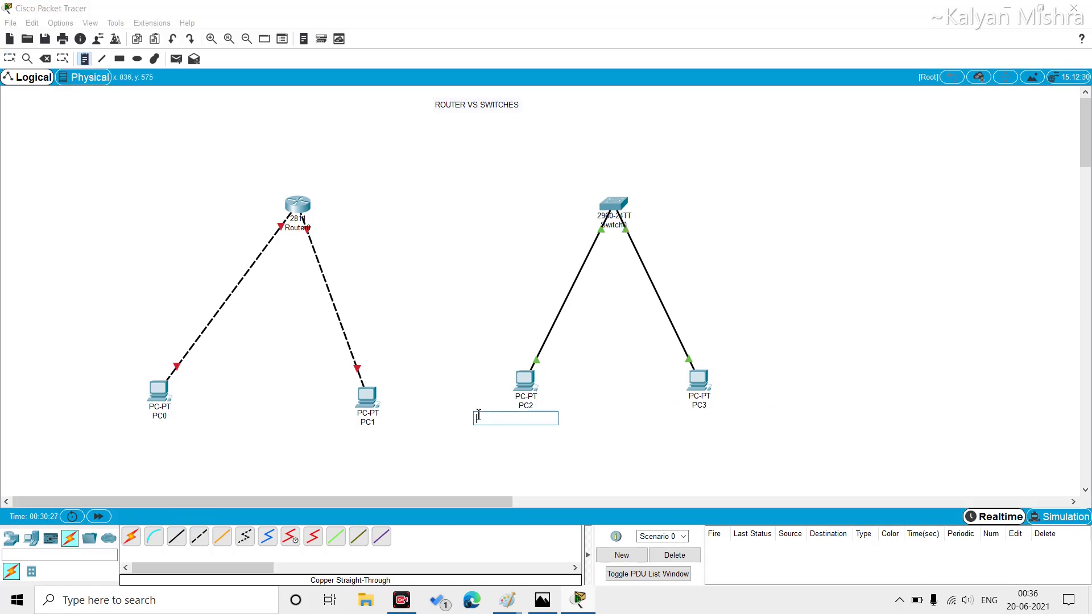
{"action": "type", "text": "ip- 192.168.0.1"}
{"action": "key", "text": "Return"}
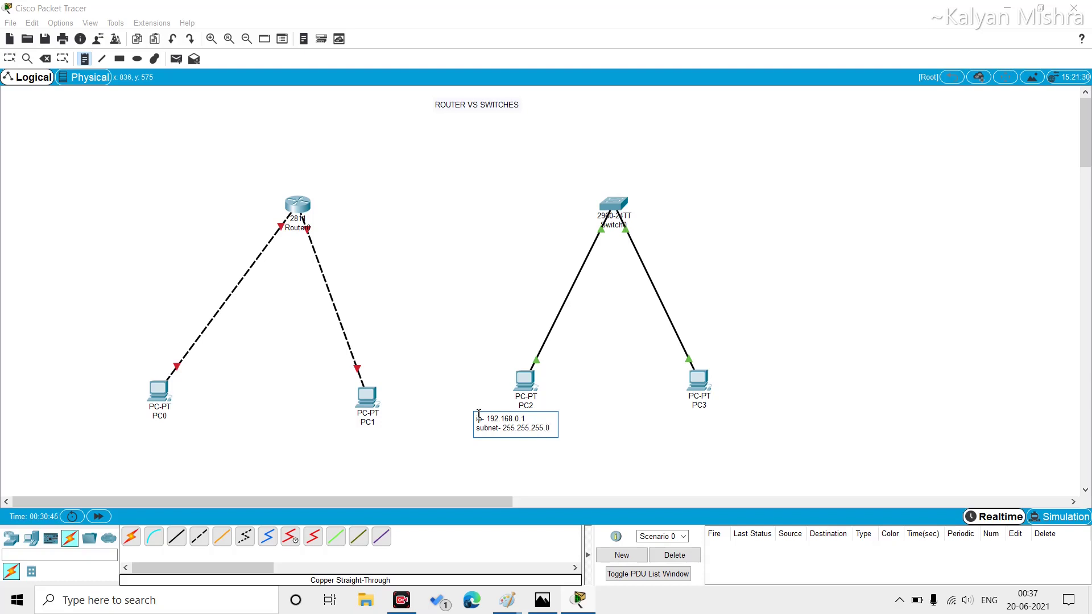
Duplicate PC2's address note below PC3 and change its first line to "ip- 192.168.0.2".
{"action": "key", "text": "ctrl+a"}
{"action": "key", "text": "ctrl+c"}
{"action": "key", "text": "Escape"}
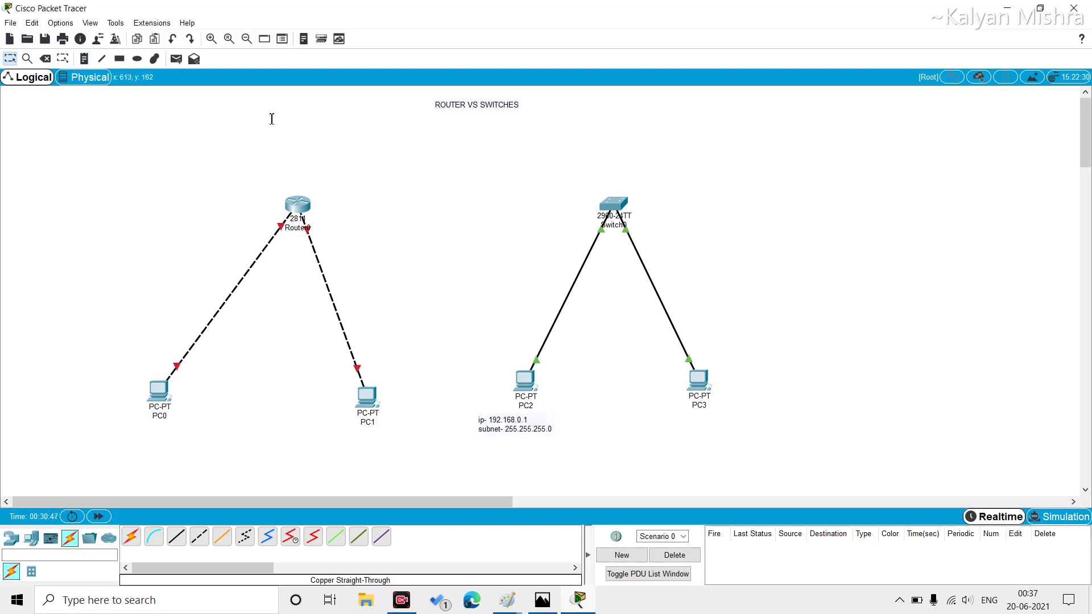
{"action": "left_click", "coordinate": [84, 59]}
{"action": "left_click", "coordinate": [664, 419]}
{"action": "key", "text": "ctrl+v"}
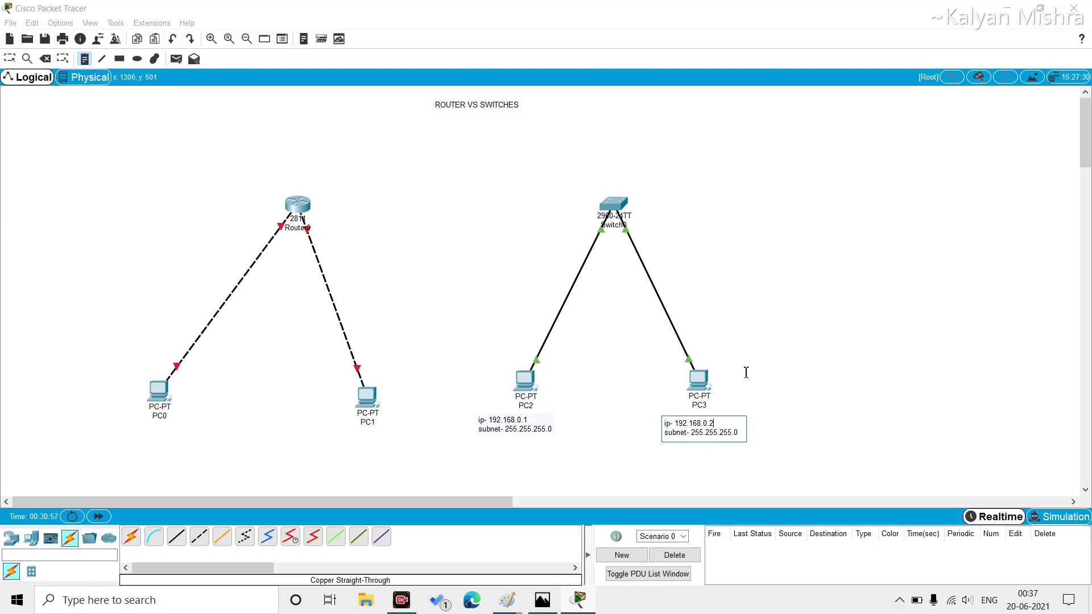
{"action": "key", "text": "Escape"}
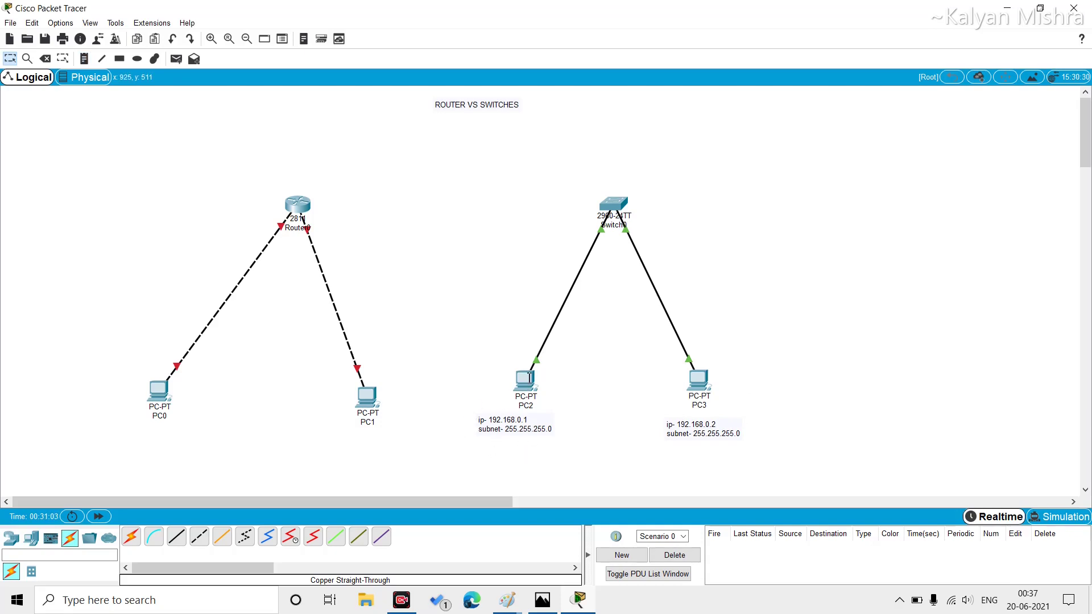
Configure PC2 with static IP address 192.168.0.1 and subnet mask 255.255.255.0.
{"action": "left_click", "coordinate": [527, 377]}
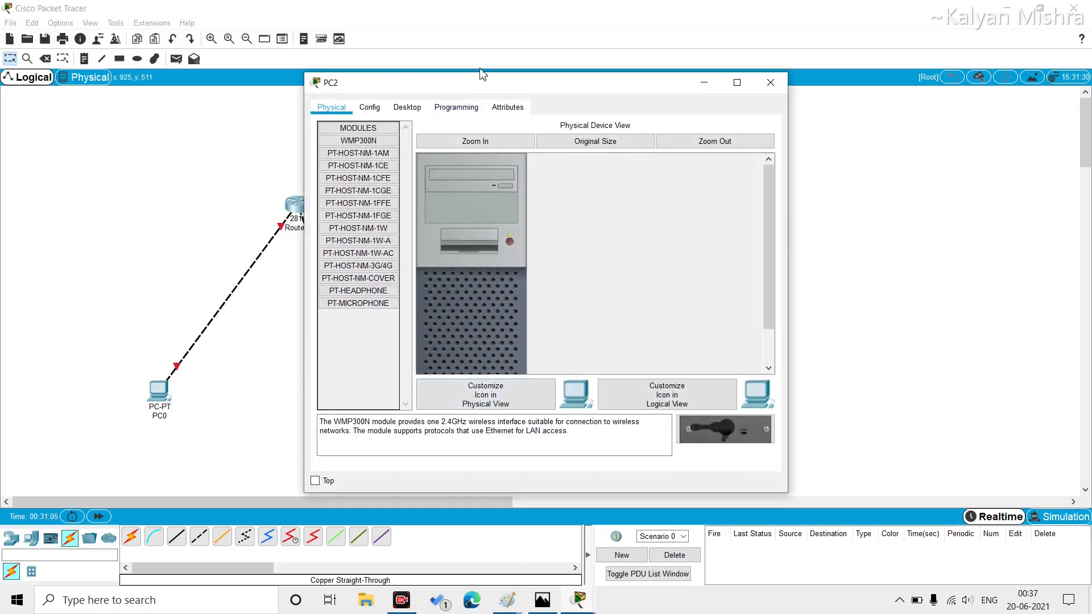
{"action": "left_click_drag", "start_coordinate": [479, 74], "coordinate": [748, 121]}
{"action": "left_click", "coordinate": [677, 154]}
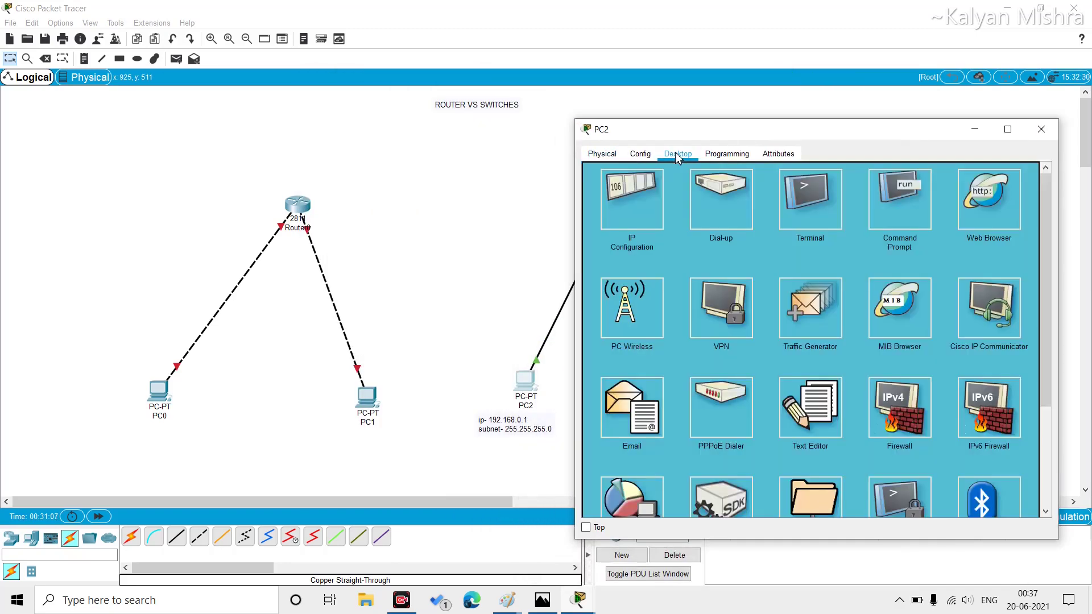
{"action": "left_click", "coordinate": [633, 200]}
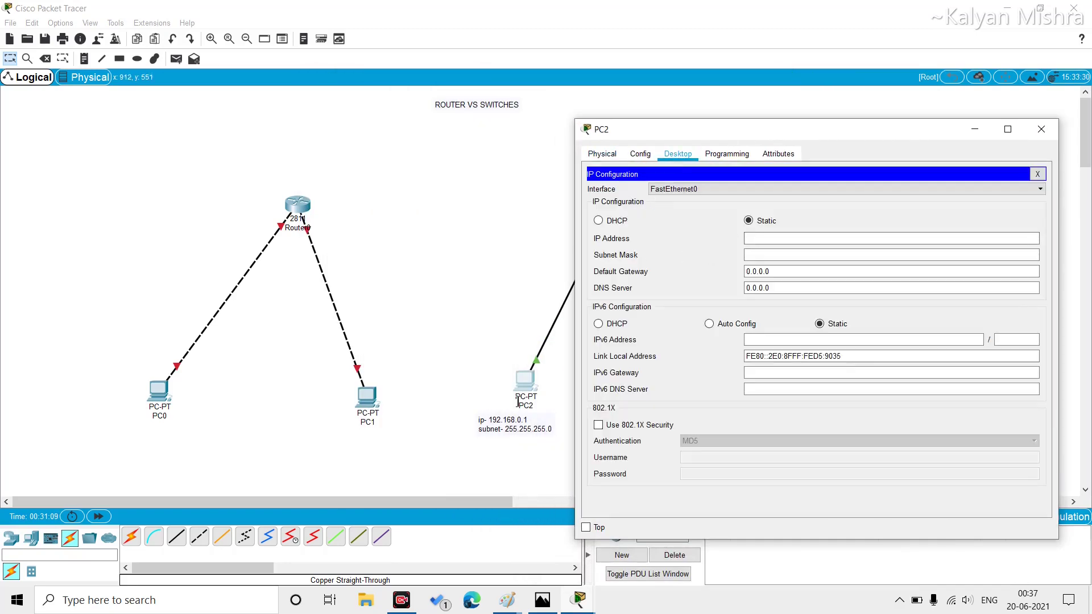
{"action": "left_click", "coordinate": [782, 239]}
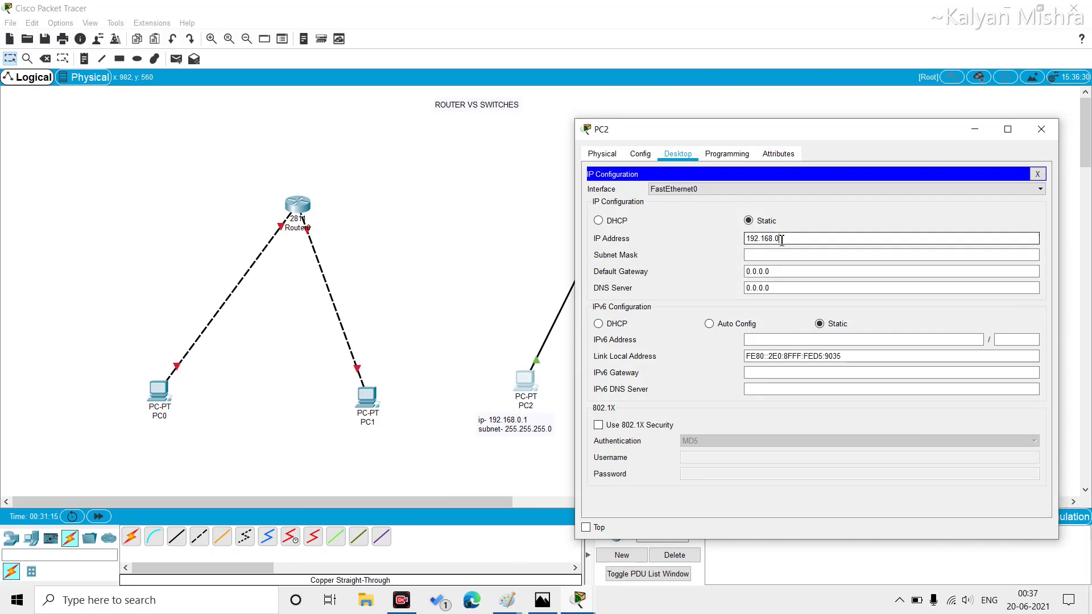
{"action": "type", "text": "192.168.0.1"}
{"action": "left_click", "coordinate": [782, 256]}
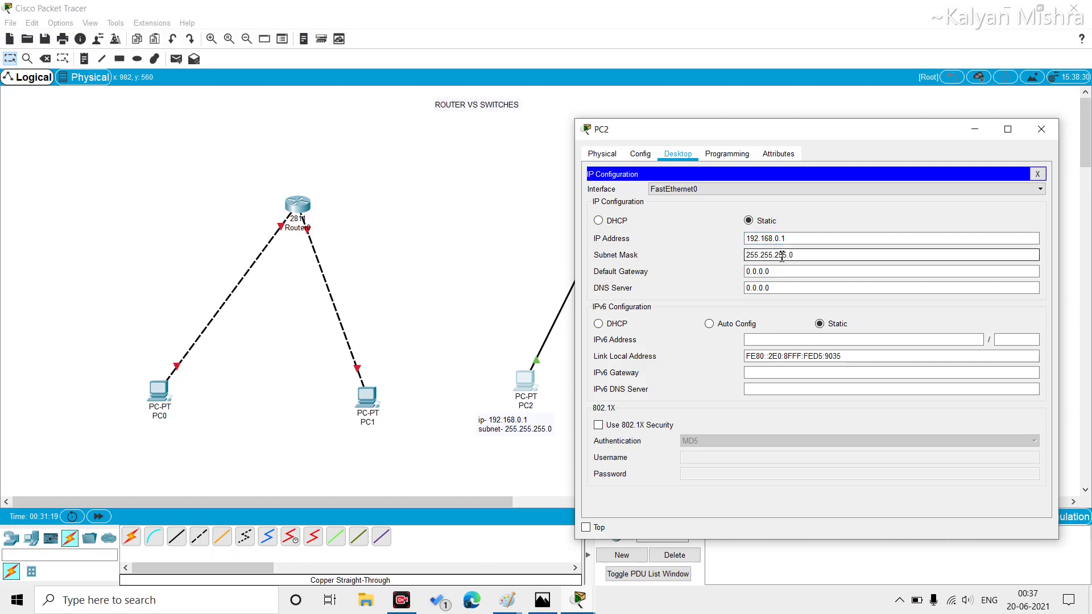
{"action": "left_click", "coordinate": [1041, 130]}
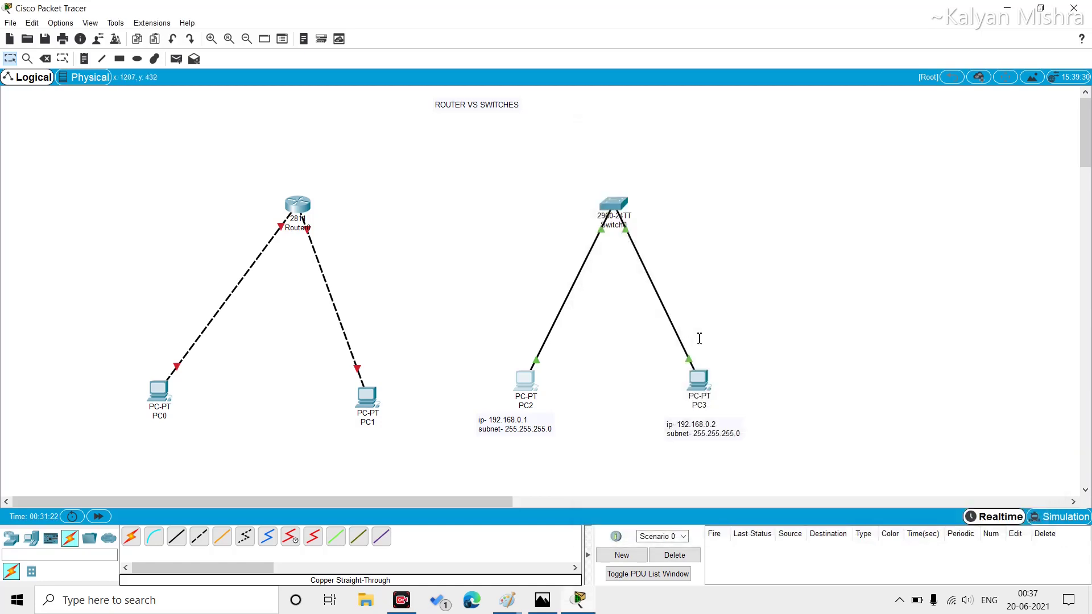
Configure PC3 with static IP address 192.168.0.2 and subnet mask 255.255.255.0.
{"action": "left_click", "coordinate": [699, 379]}
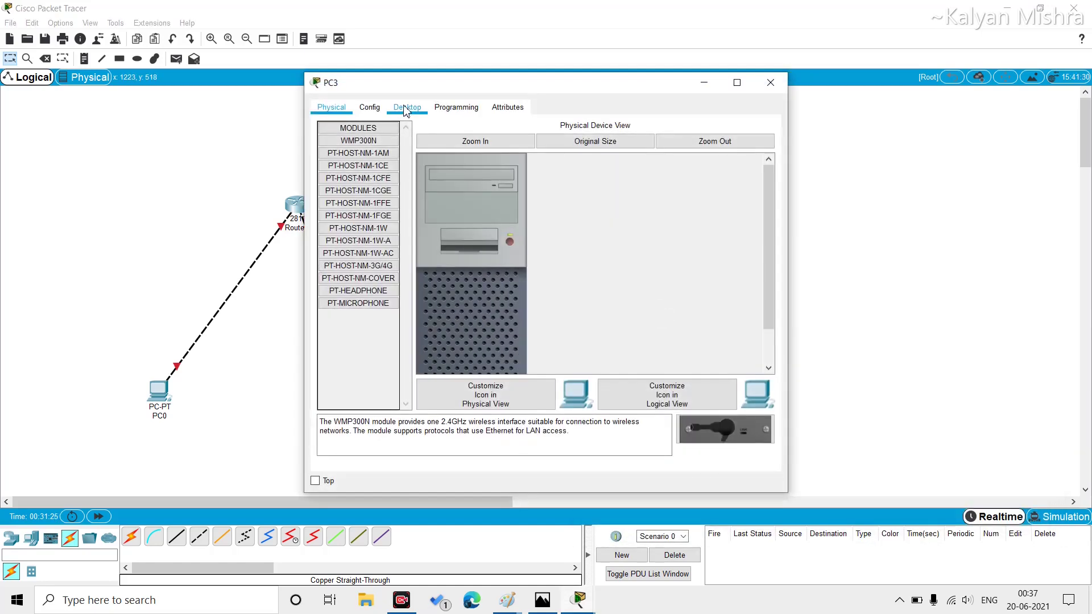
{"action": "left_click", "coordinate": [405, 110]}
{"action": "left_click", "coordinate": [376, 158]}
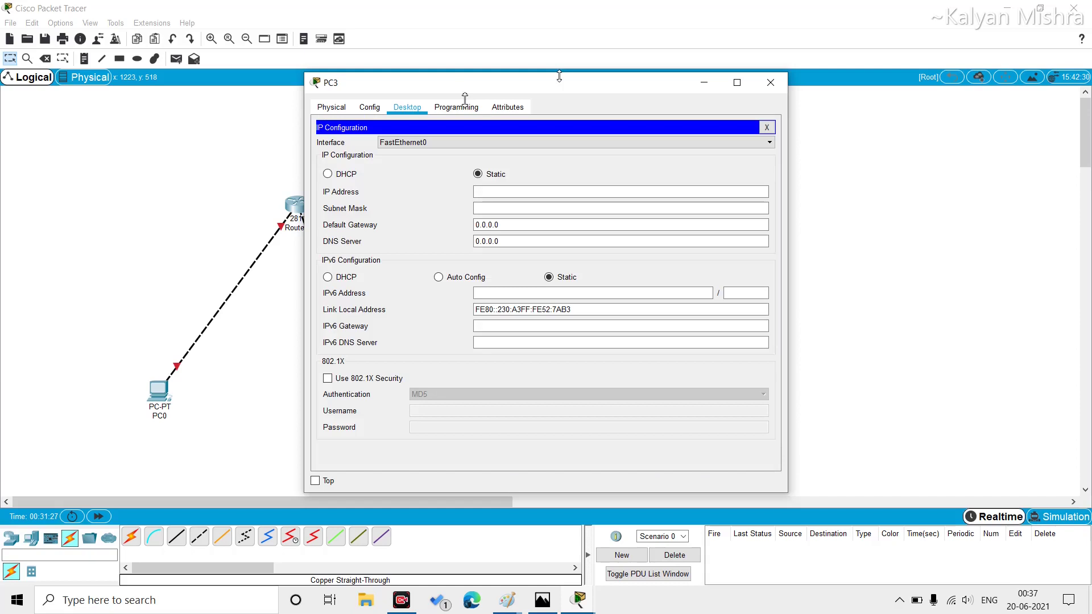
{"action": "left_click_drag", "start_coordinate": [560, 76], "coordinate": [395, 170]}
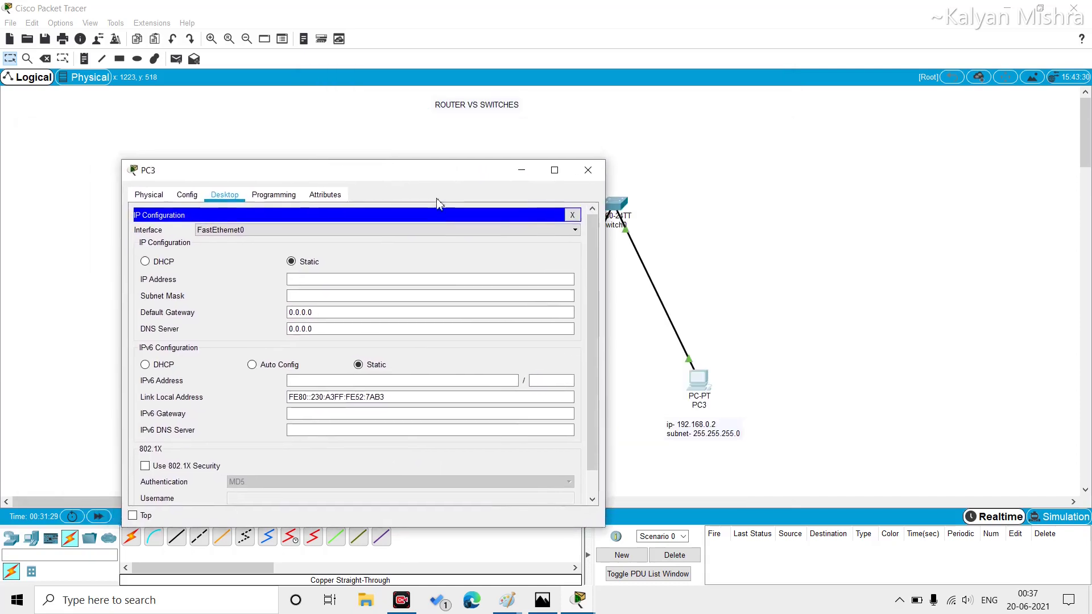
{"action": "left_click", "coordinate": [356, 281]}
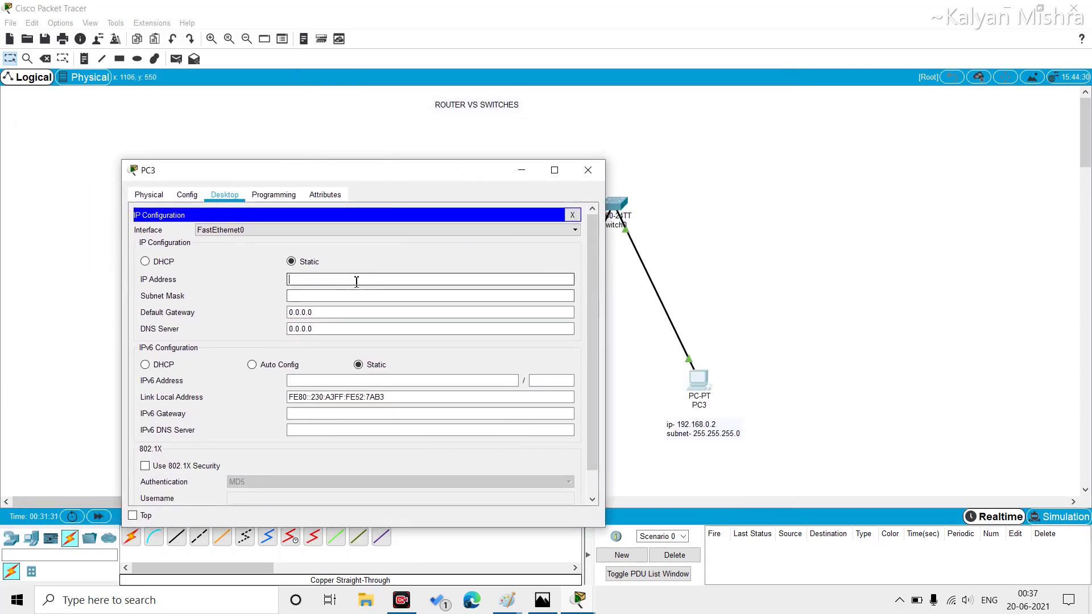
{"action": "type", "text": "192.168.0.2"}
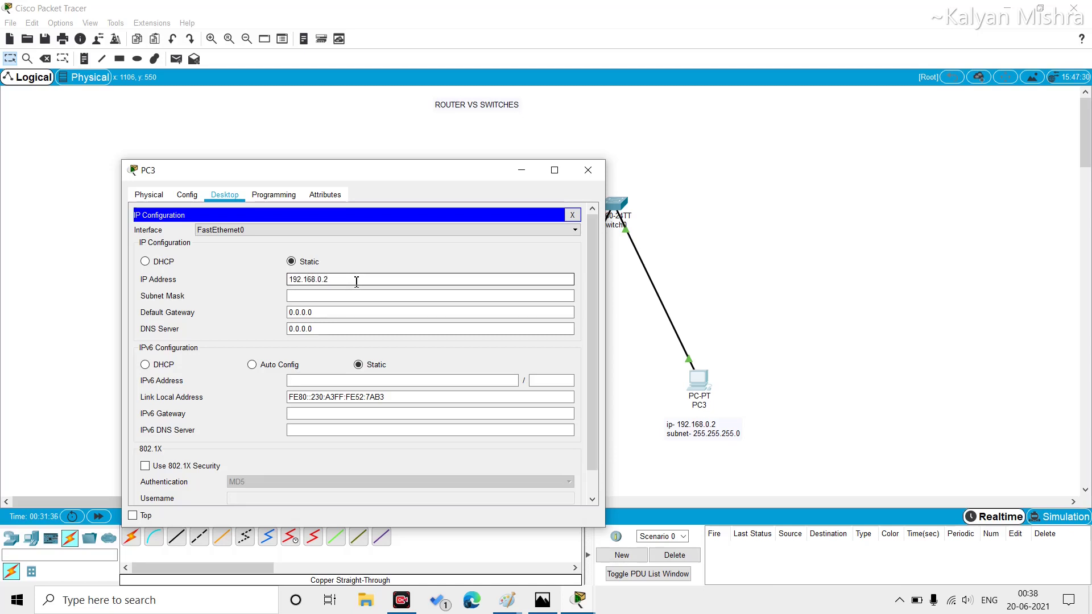
{"action": "left_click", "coordinate": [354, 294]}
{"action": "type", "text": "255.255.255.0"}
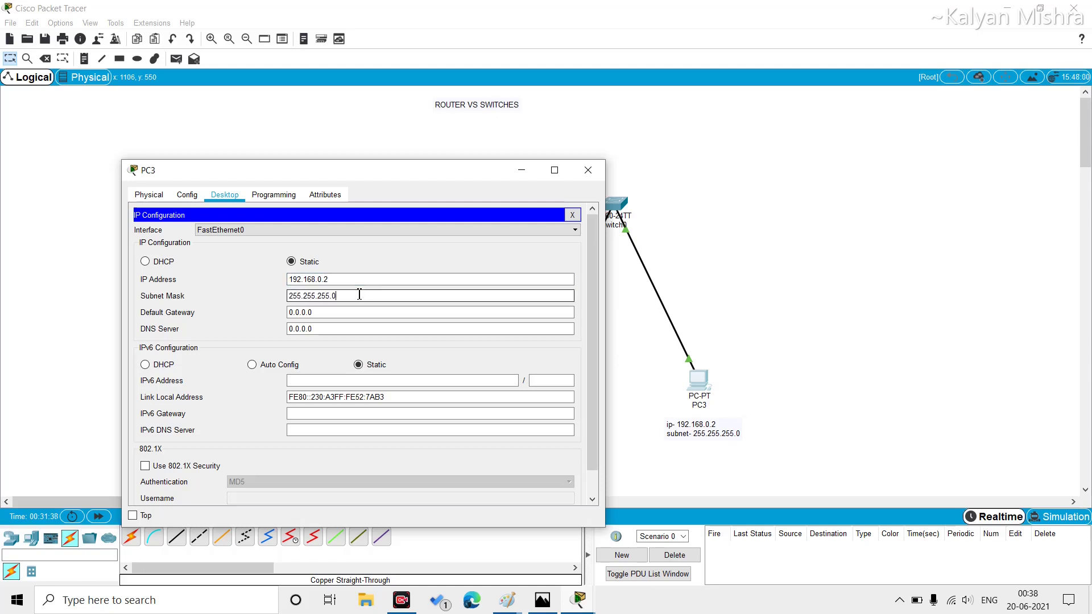
{"action": "left_click", "coordinate": [587, 171]}
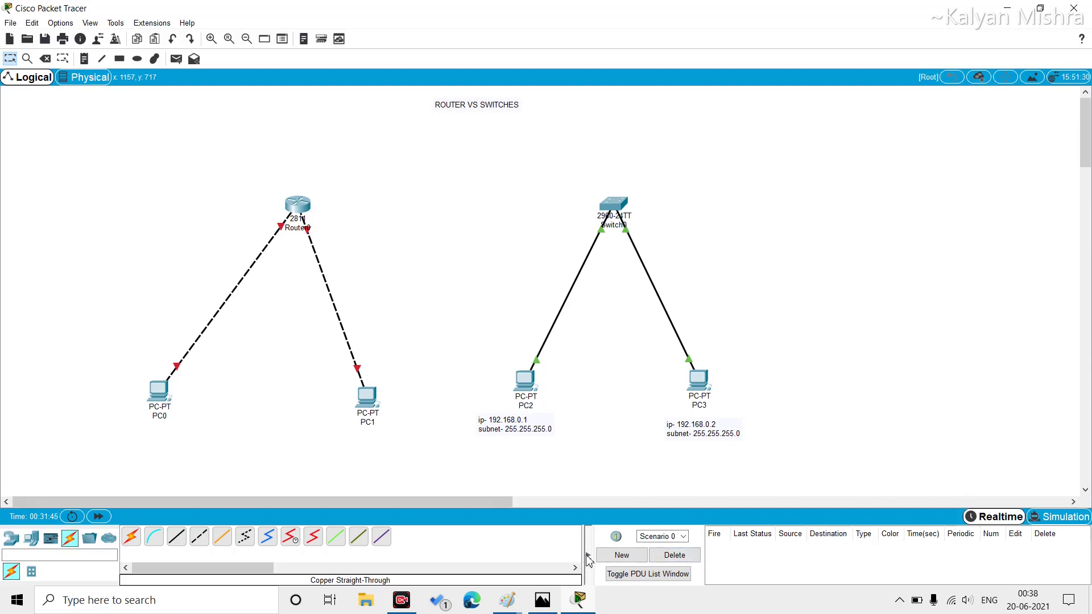
Test the switch network with simple PDUs from PC2 to PC3 and from PC3 to PC2, and clear the scenario.
{"action": "left_click", "coordinate": [588, 559]}
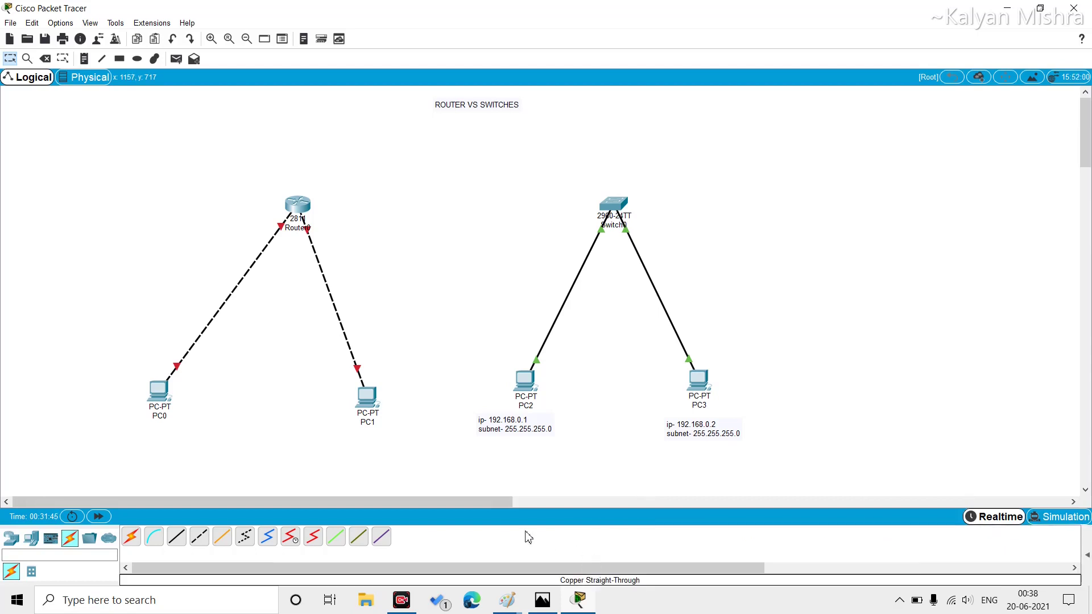
{"action": "left_click", "coordinate": [1087, 557]}
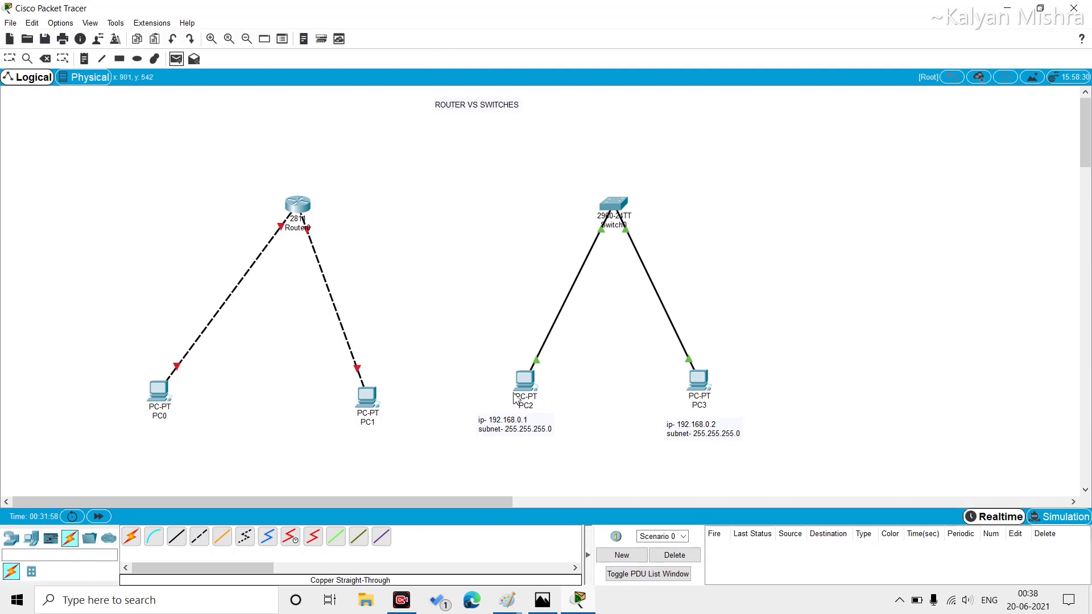
{"action": "left_click", "coordinate": [525, 382]}
{"action": "left_click", "coordinate": [697, 382]}
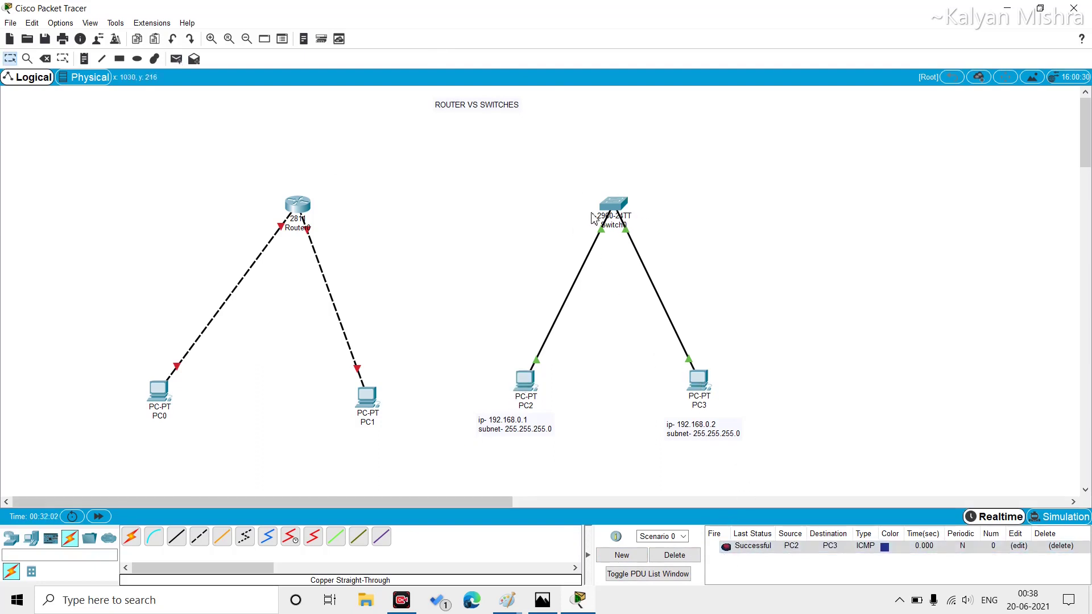
{"action": "left_click", "coordinate": [176, 58]}
{"action": "left_click", "coordinate": [698, 381]}
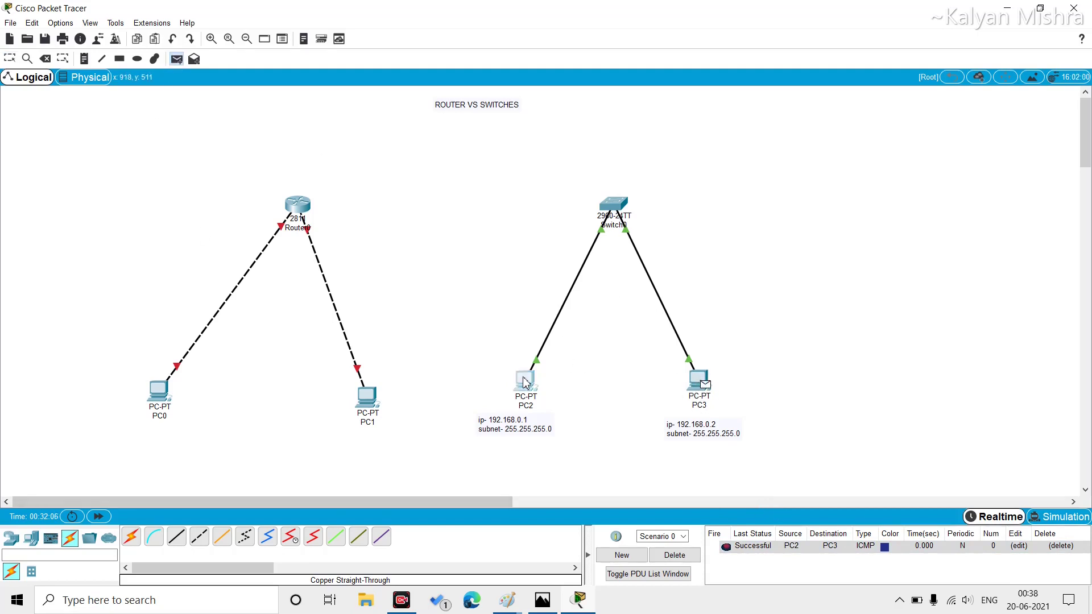
{"action": "left_click", "coordinate": [523, 379]}
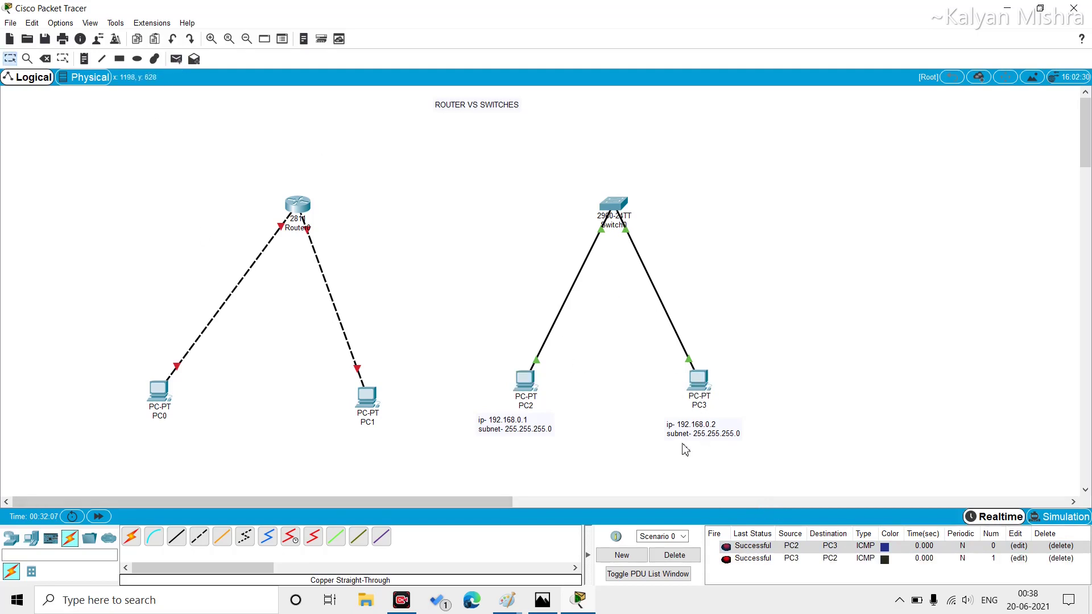
{"action": "left_click", "coordinate": [674, 554]}
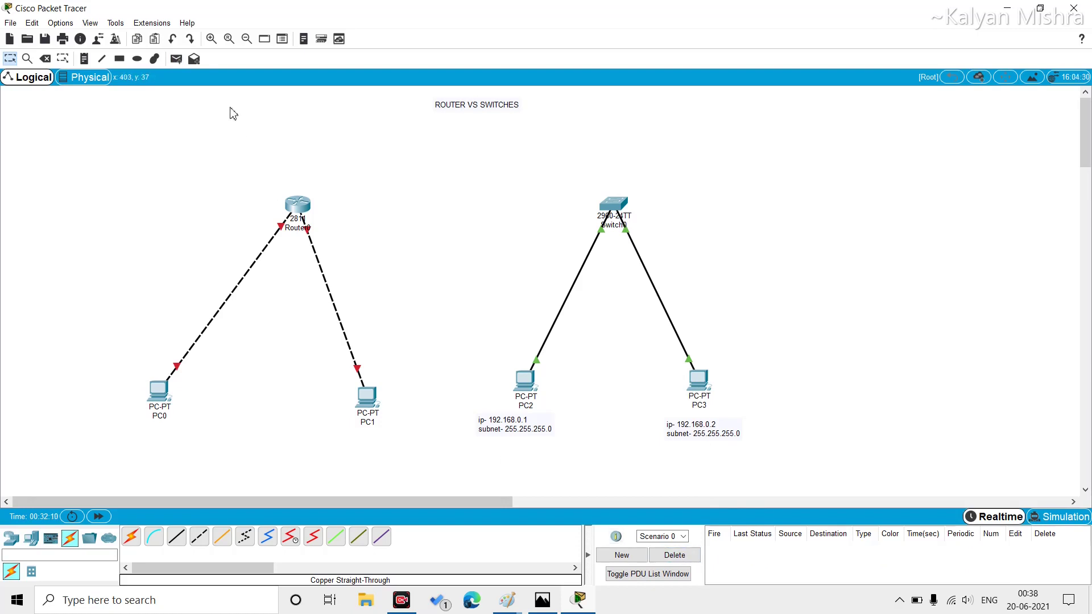
Try to send a simple PDU from PC0 to PC1 in the router network.
{"action": "left_click", "coordinate": [176, 59]}
{"action": "left_click", "coordinate": [160, 390]}
{"action": "left_click", "coordinate": [362, 405]}
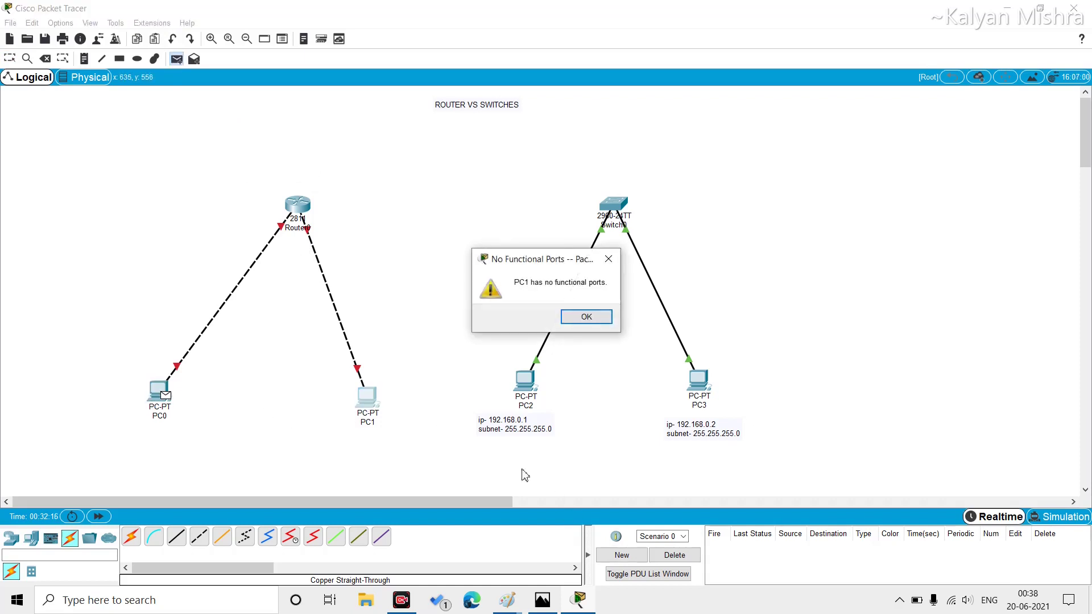
{"action": "left_click", "coordinate": [586, 316]}
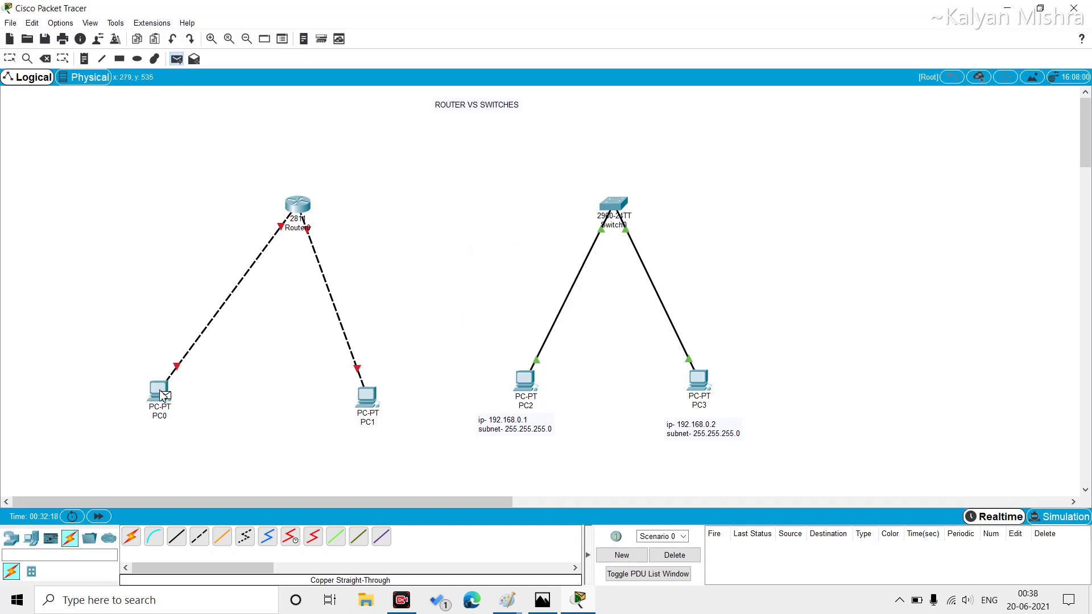
{"action": "left_click", "coordinate": [177, 59]}
{"action": "key", "text": "Escape"}
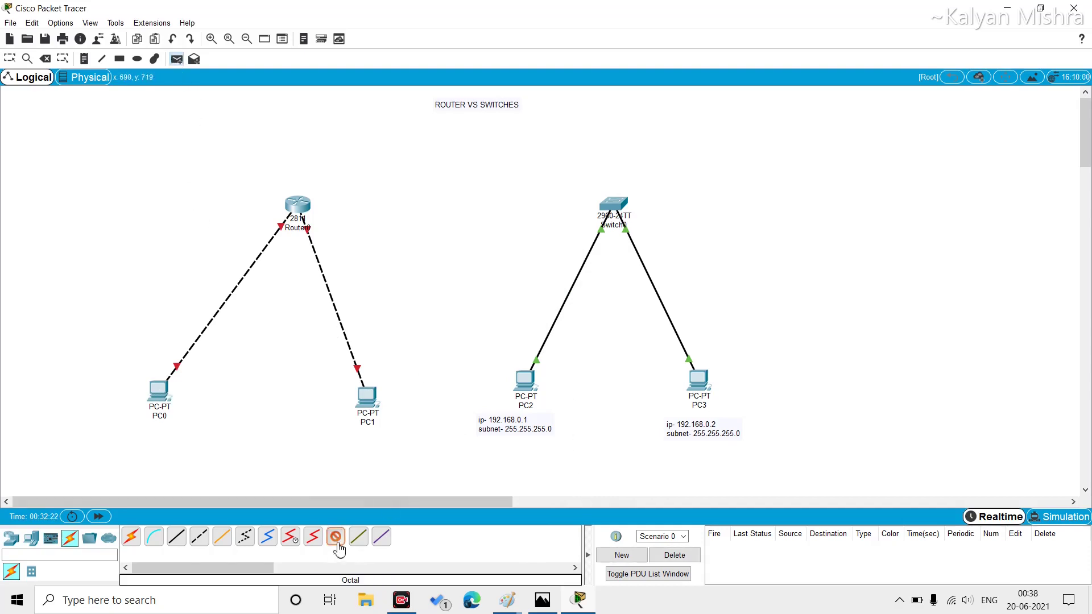
Add a note below PC0 with the lines "192.168.1.2" and "subnet- 255.255.255.0".
{"action": "left_click", "coordinate": [167, 386]}
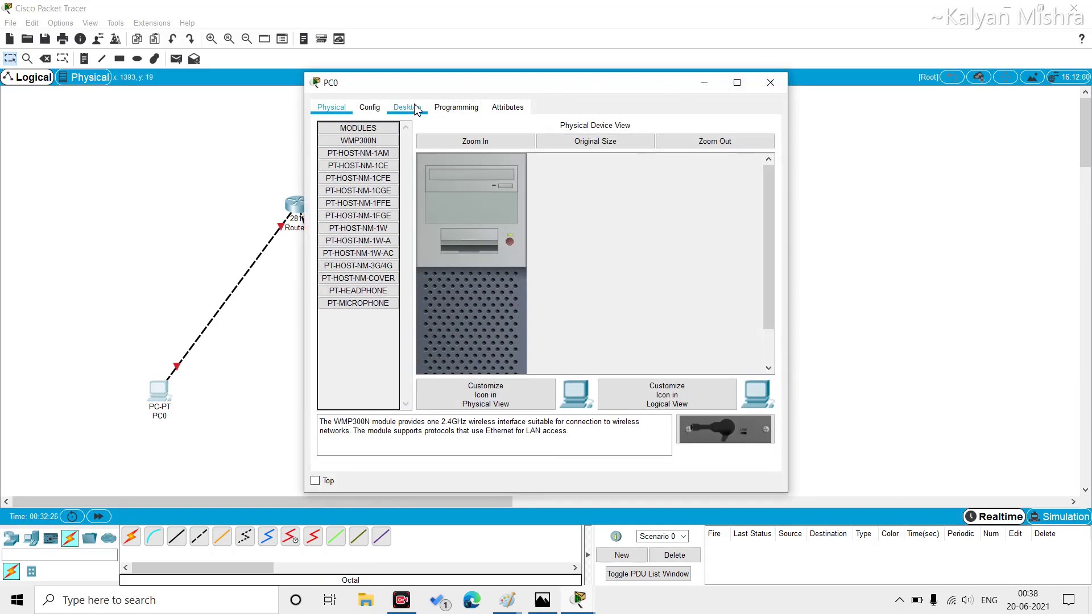
{"action": "left_click", "coordinate": [770, 82]}
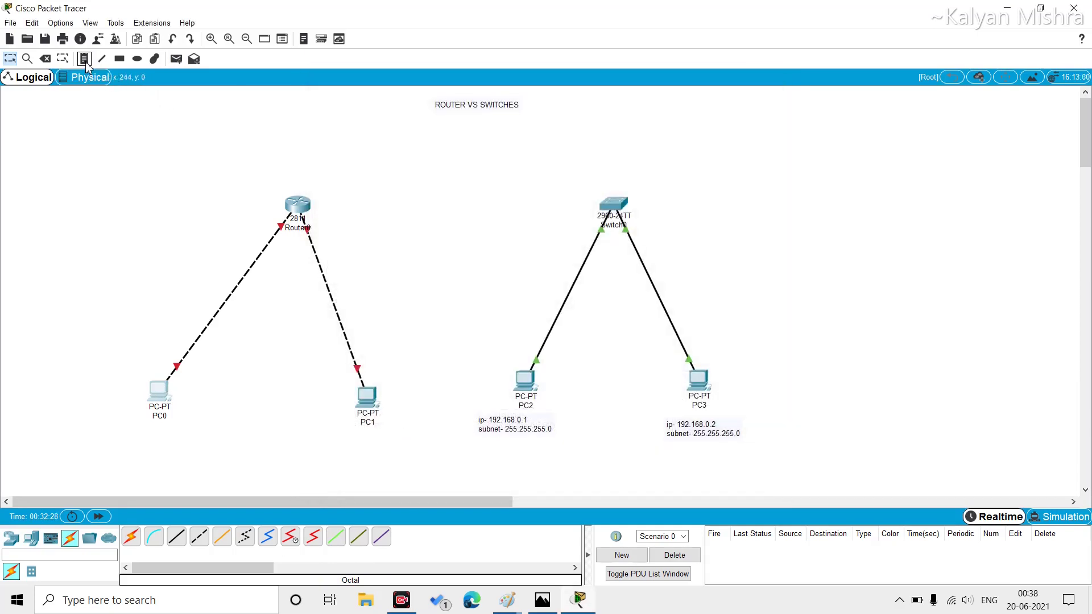
{"action": "left_click", "coordinate": [129, 418]}
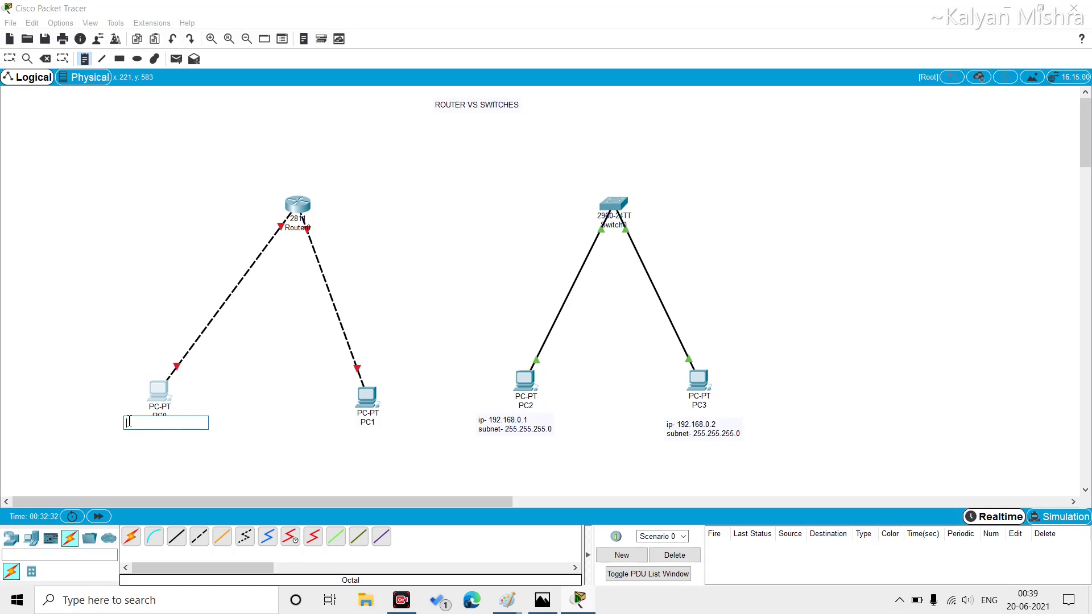
{"action": "type", "text": "192.168.1.2"}
{"action": "key", "text": "Return"}
{"action": "type", "text": "subnet- 255.255.255.0"}
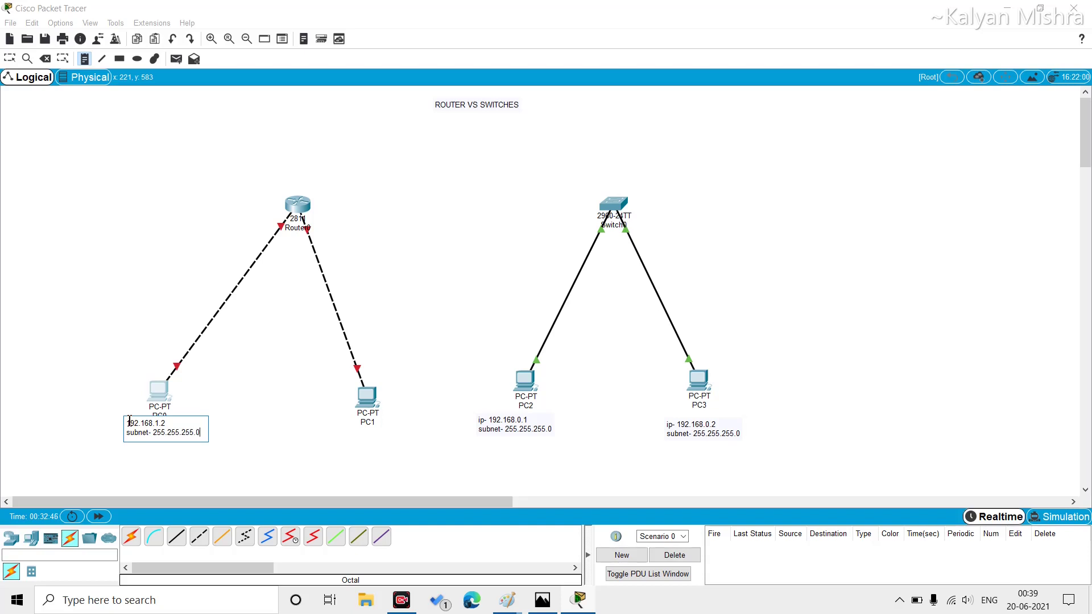
Copy PC0's address note below PC1 and change its IP address line to 192.168.2.2.
{"action": "key", "text": "ctrl+a"}
{"action": "key", "text": "ctrl+c"}
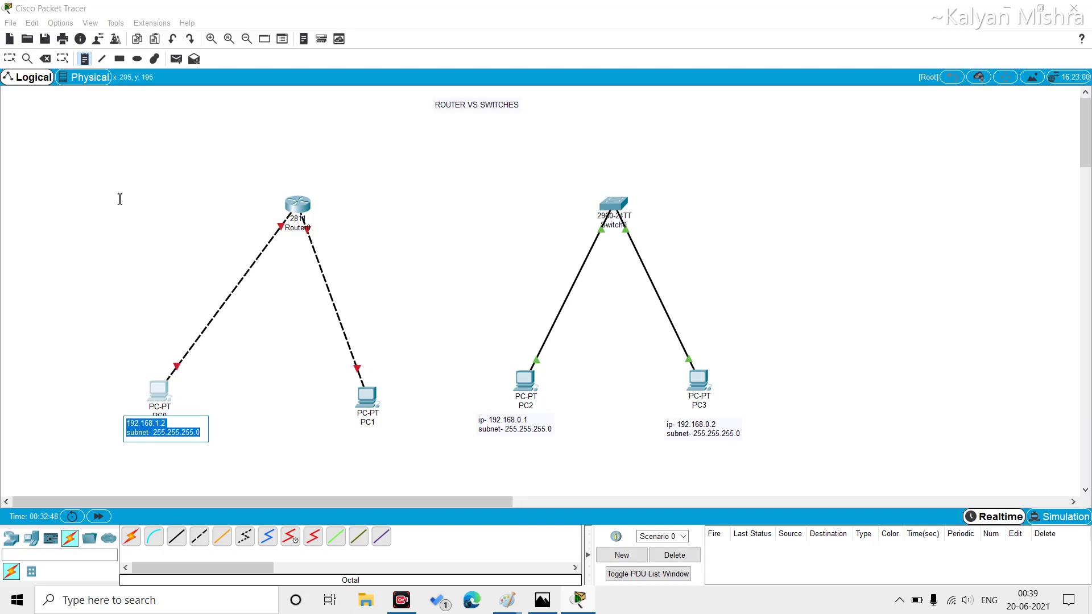
{"action": "left_click", "coordinate": [117, 179]}
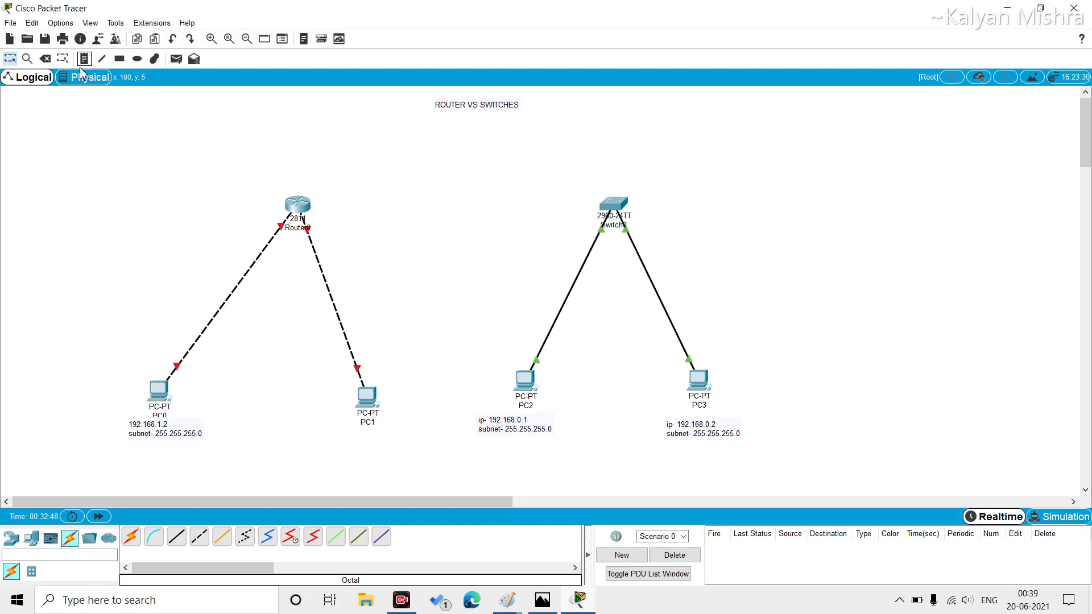
{"action": "left_click", "coordinate": [319, 428]}
{"action": "key", "text": "ctrl+v"}
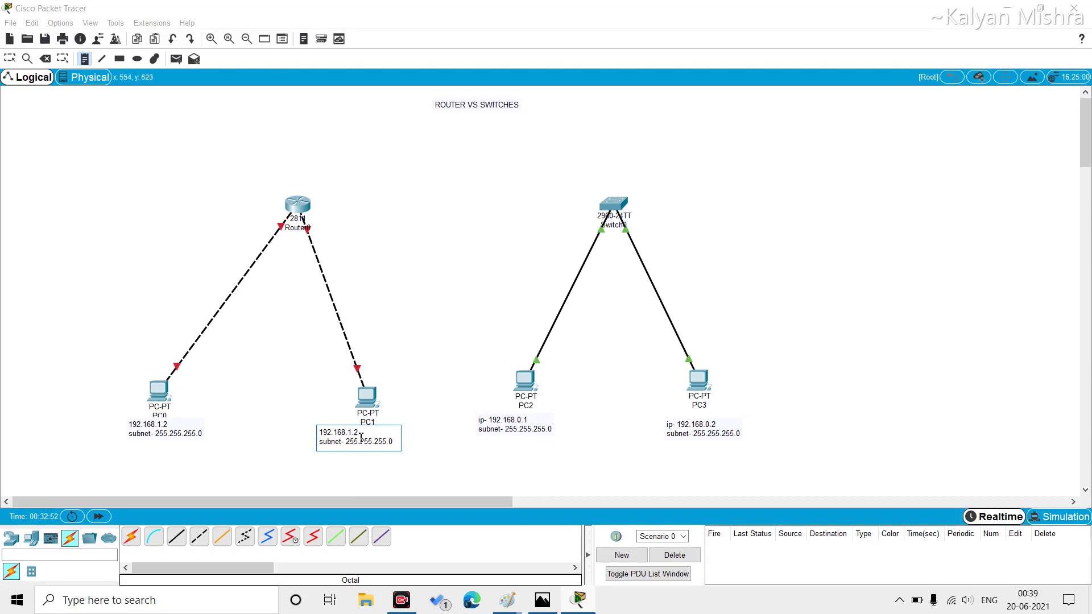
{"action": "left_click_drag", "start_coordinate": [359, 433], "coordinate": [352, 432]}
{"action": "type", "text": "2"}
{"action": "left_click", "coordinate": [309, 412]}
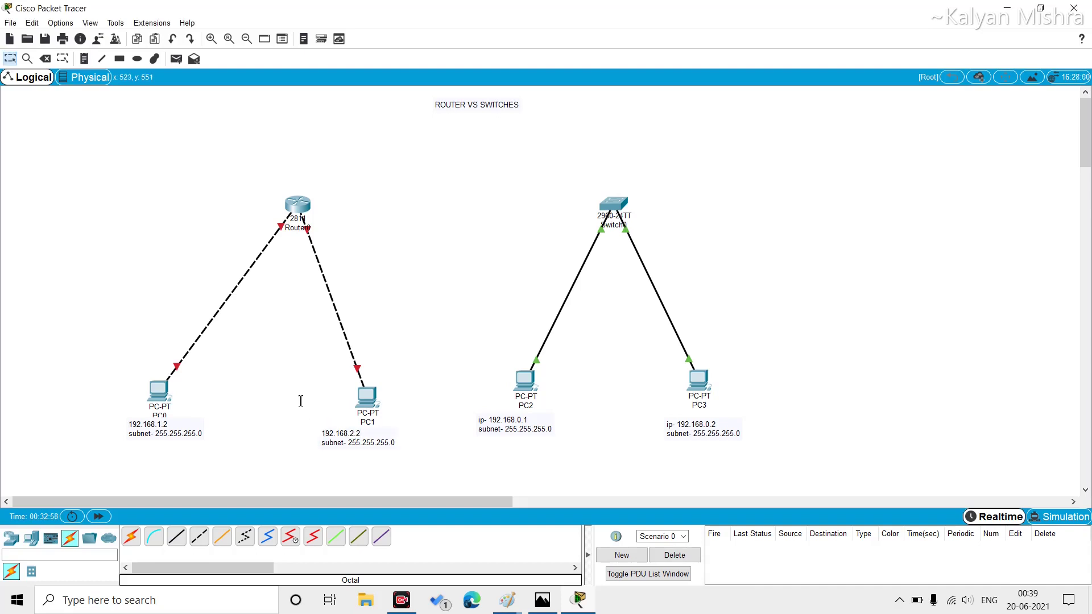
Add a note reading "gateway- 192.168.1.1" below PC0's address note.
{"action": "left_click", "coordinate": [84, 60]}
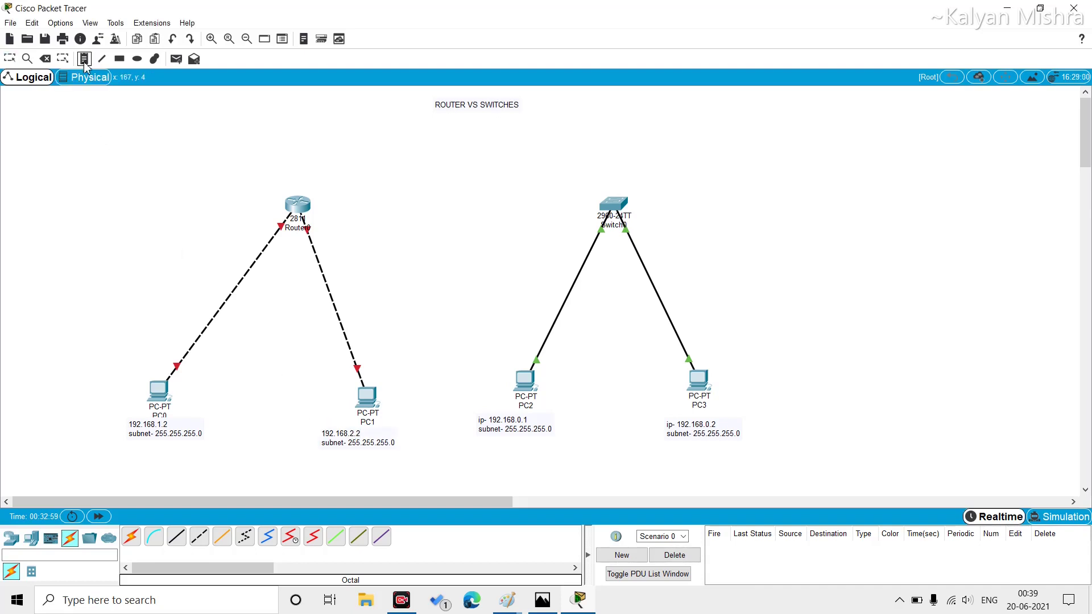
{"action": "left_click", "coordinate": [130, 449]}
{"action": "type", "text": "gateway- 192.168.1.1"}
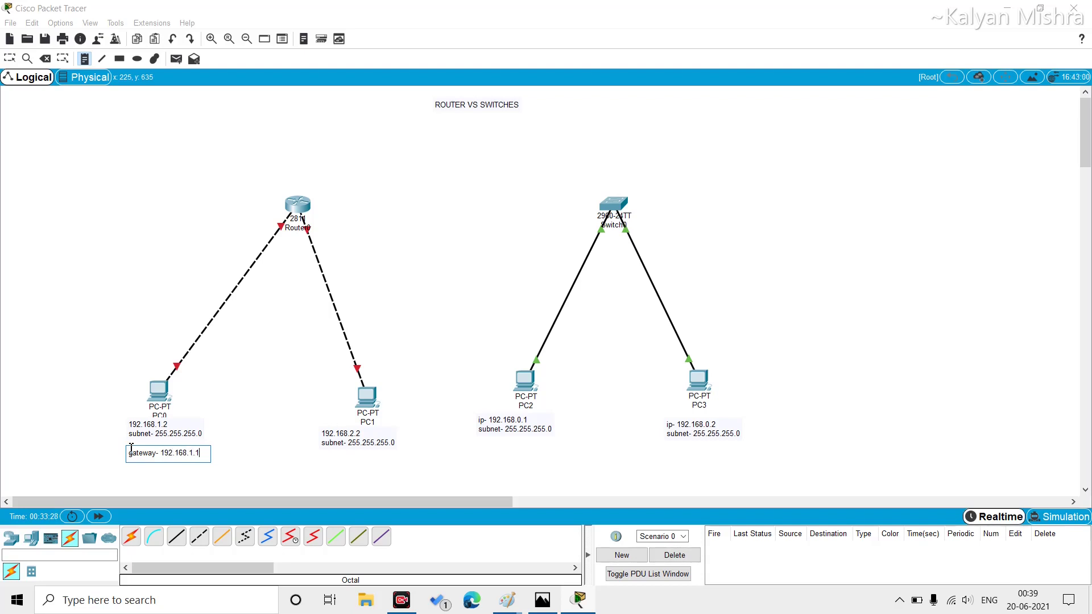
Copy PC0's gateway note, place it just below PC1's address note and change it to "gateway- 192.168.2.1".
{"action": "key", "text": "ctrl+a"}
{"action": "key", "text": "ctrl+c"}
{"action": "left_click", "coordinate": [87, 421]}
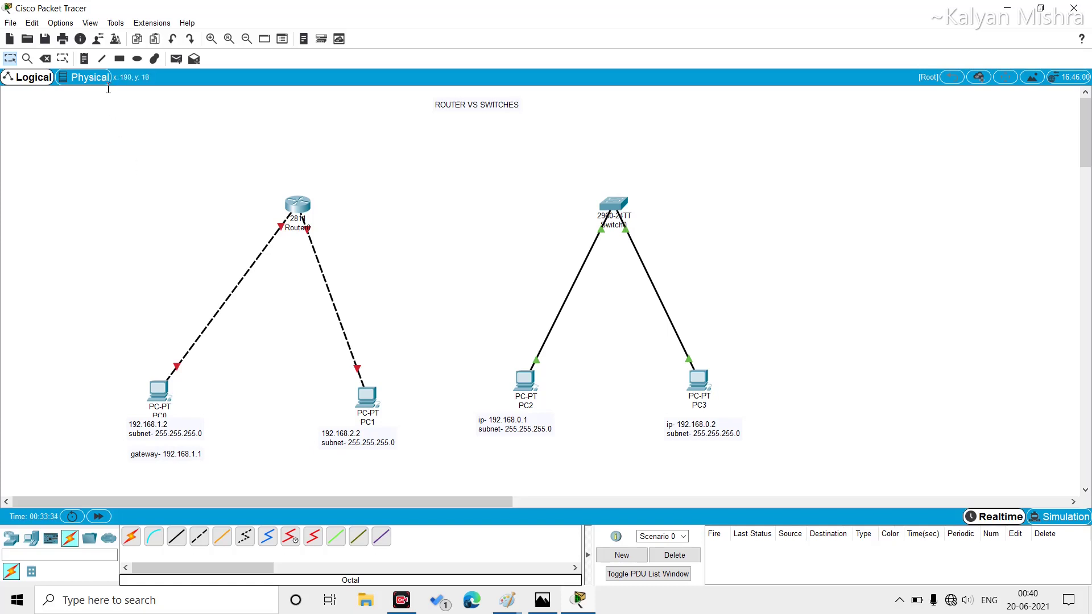
{"action": "left_click", "coordinate": [84, 58]}
{"action": "left_click", "coordinate": [327, 463]}
{"action": "key", "text": "ctrl+v"}
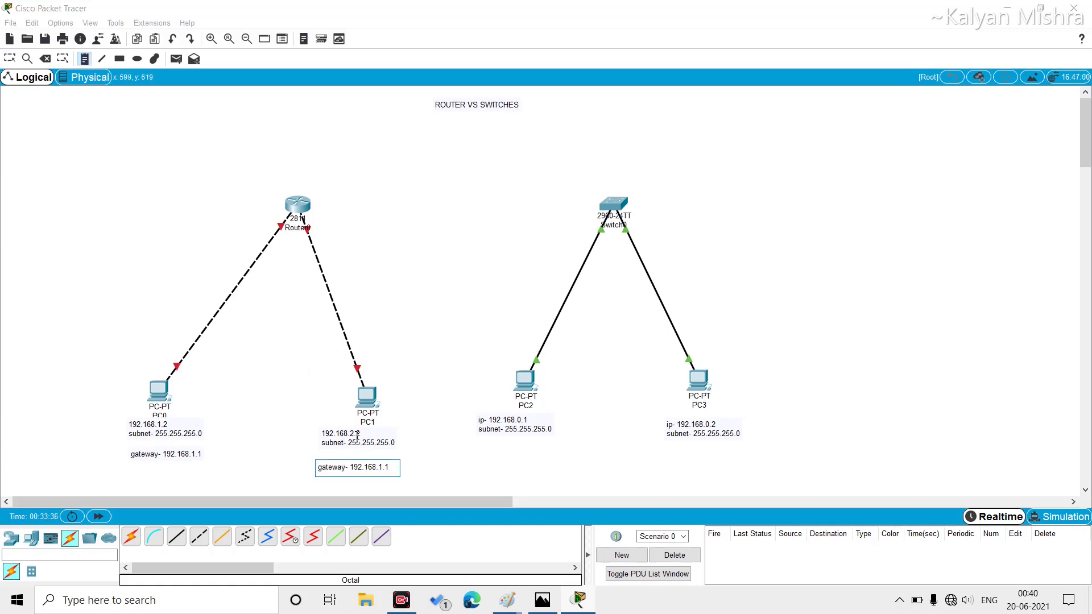
{"action": "left_click_drag", "start_coordinate": [387, 467], "coordinate": [381, 470]}
{"action": "type", "text": "2"}
{"action": "key", "text": "Escape"}
{"action": "mouse_move", "coordinate": [341, 470]}
{"action": "left_mouse_down"}
{"action": "mouse_move", "coordinate": [329, 451]}
{"action": "mouse_move", "coordinate": [337, 459]}
{"action": "left_mouse_up"}
{"action": "left_click", "coordinate": [301, 405]}
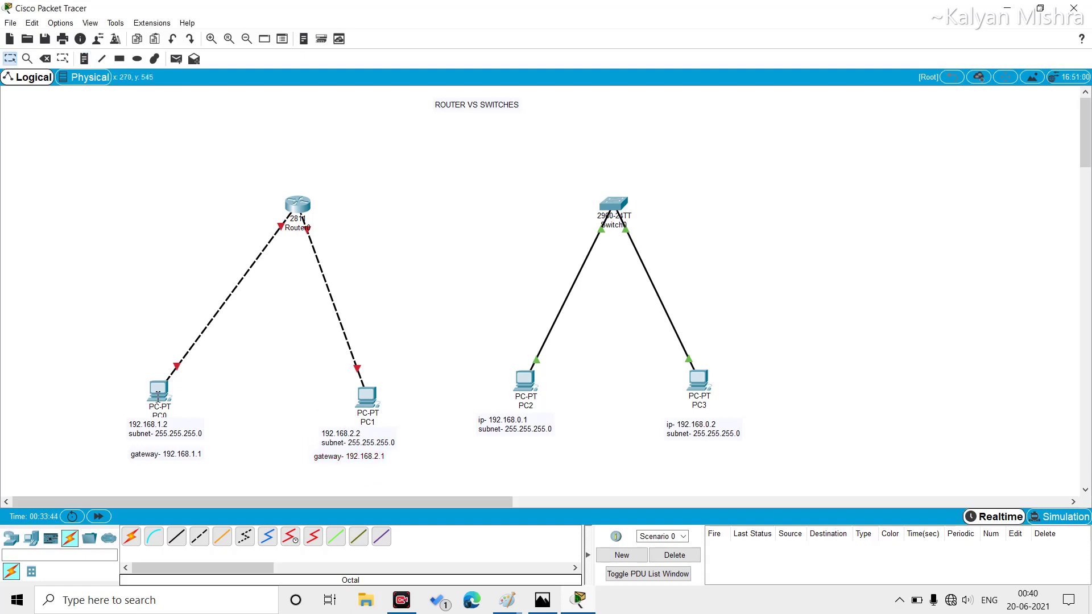
Configure PC0 with static IP address 192.168.1.2, subnet mask 255.255.255.0 and default gateway 192.168.1.1.
{"action": "left_click", "coordinate": [158, 392]}
{"action": "left_click", "coordinate": [407, 107]}
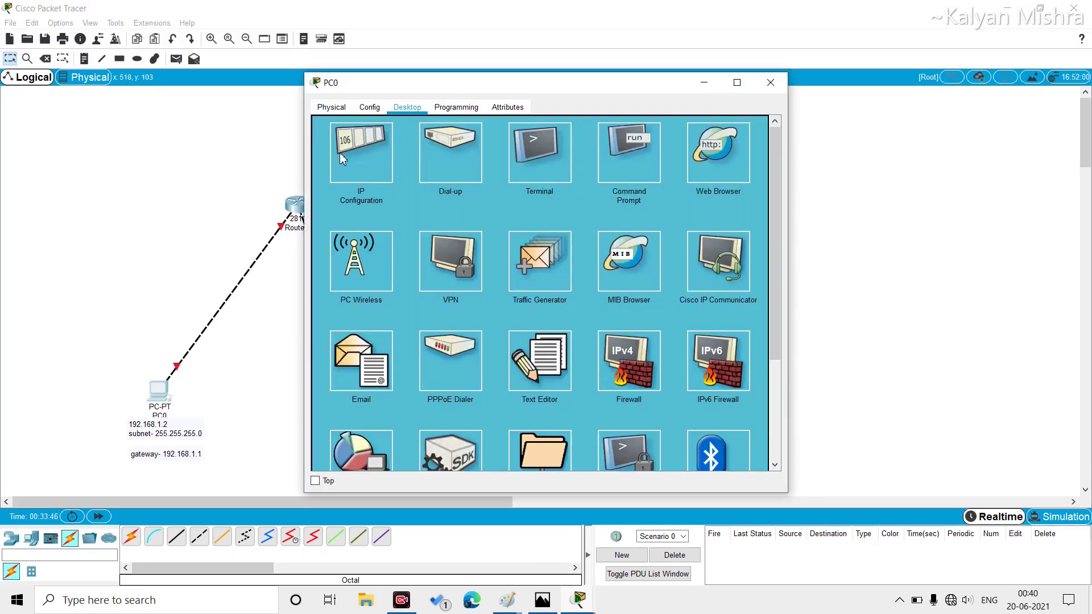
{"action": "left_click", "coordinate": [356, 152]}
{"action": "left_click", "coordinate": [505, 192]}
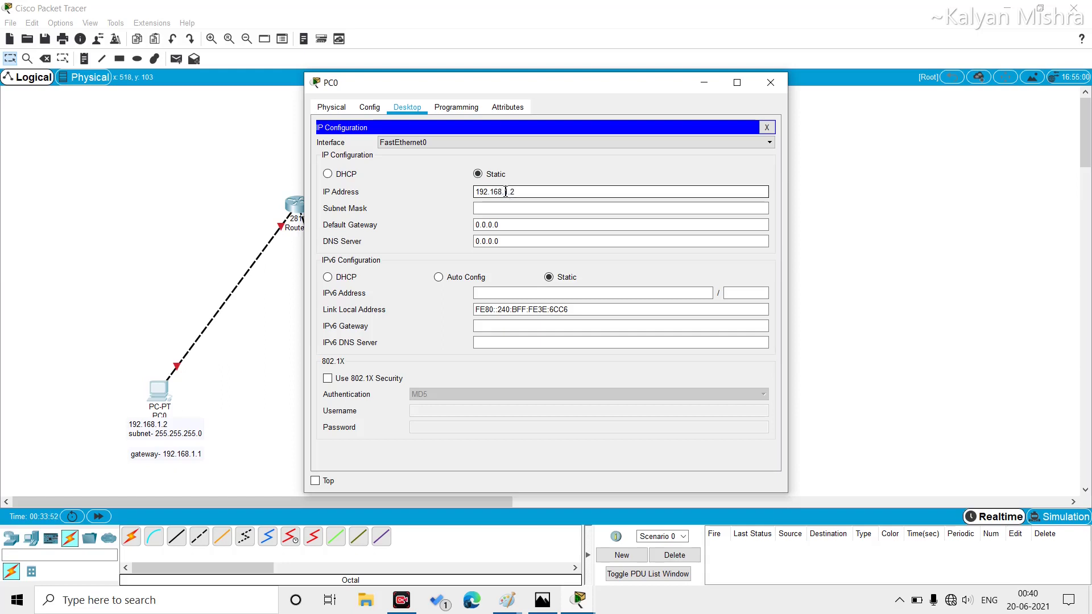
{"action": "type", "text": "192.168.1.2"}
{"action": "key", "text": "Tab"}
{"action": "key", "text": "Tab"}
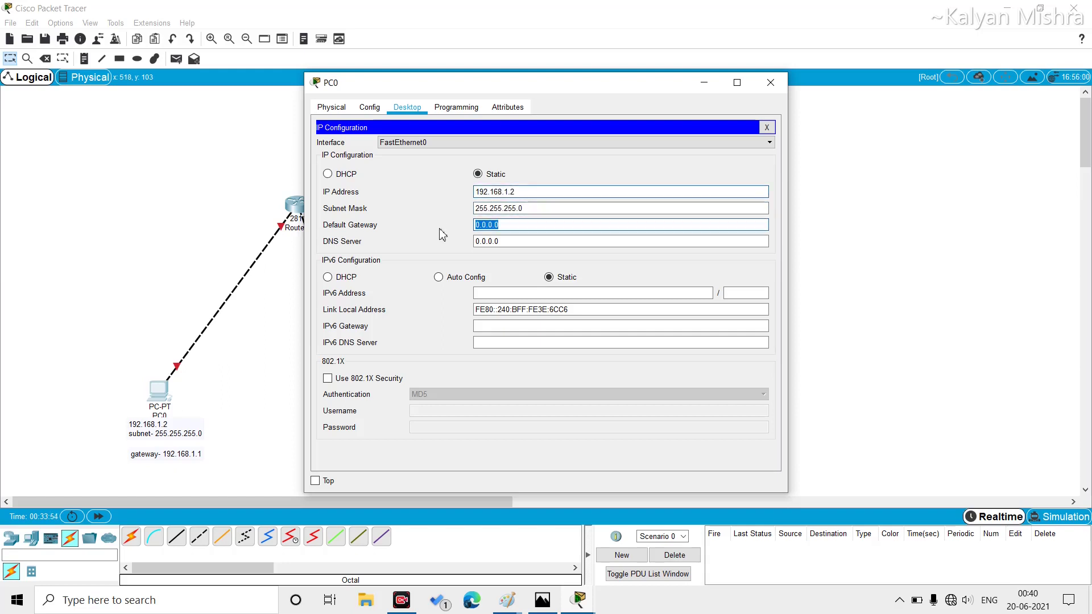
{"action": "type", "text": "192.168.1.1"}
{"action": "left_click", "coordinate": [780, 84]}
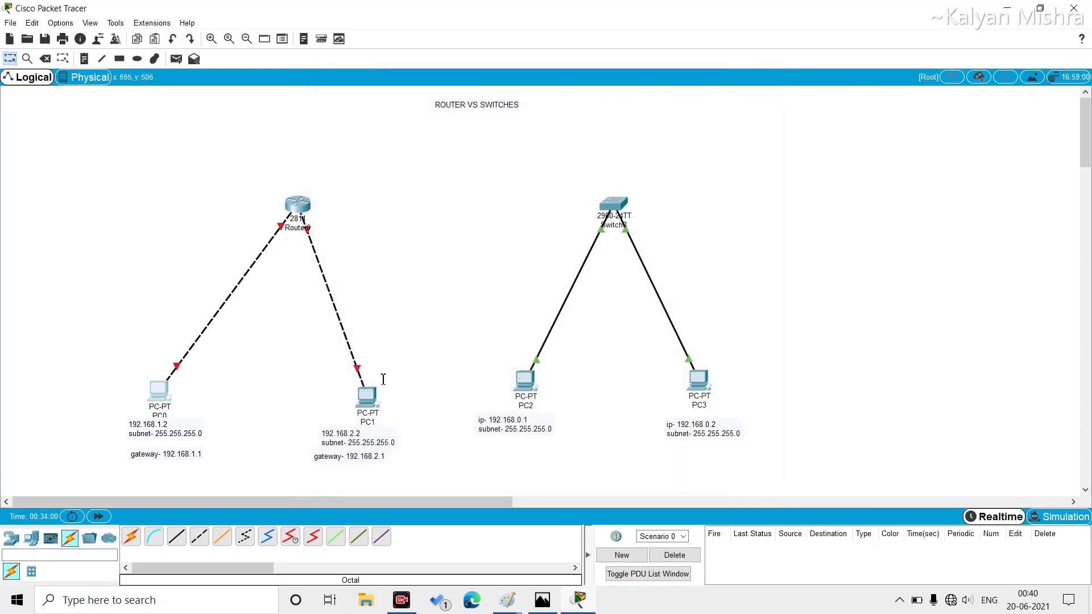
Configure PC1 with static IP address 192.168.2.2, subnet mask 255.255.255.0 and default gateway 192.168.2.1.
{"action": "left_click", "coordinate": [365, 391]}
{"action": "left_click", "coordinate": [408, 110]}
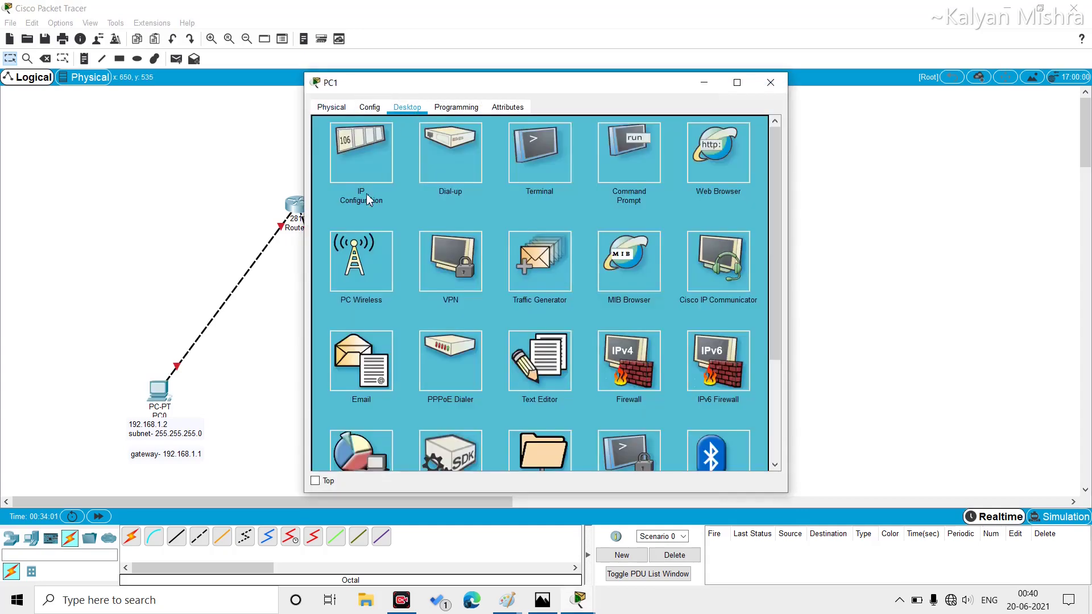
{"action": "left_click", "coordinate": [364, 182]}
{"action": "left_click_drag", "start_coordinate": [497, 90], "coordinate": [622, 148]}
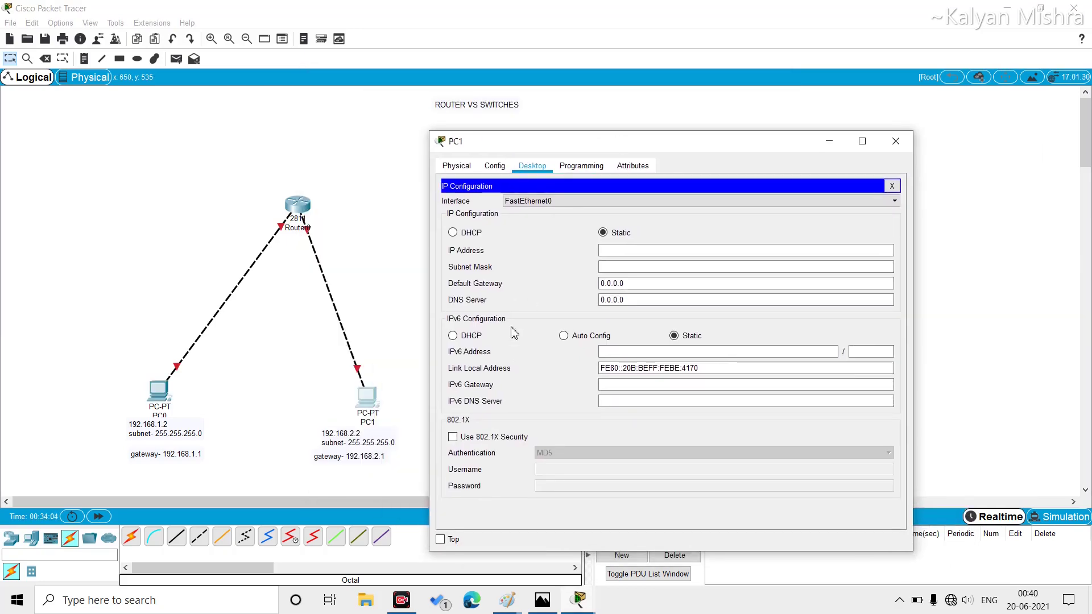
{"action": "left_click", "coordinate": [649, 250]}
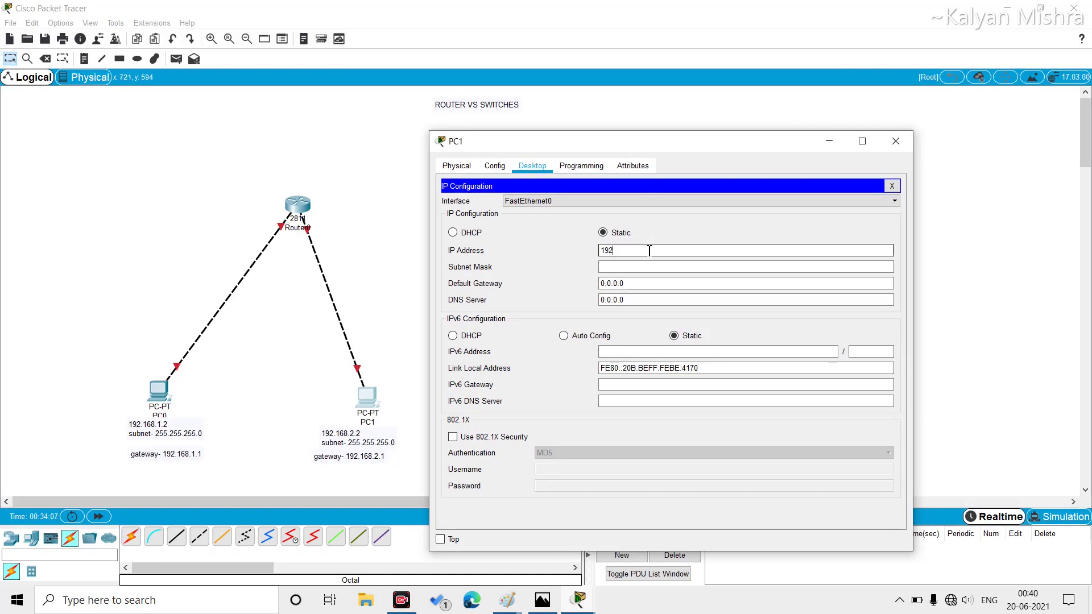
{"action": "type", "text": "192.168."}
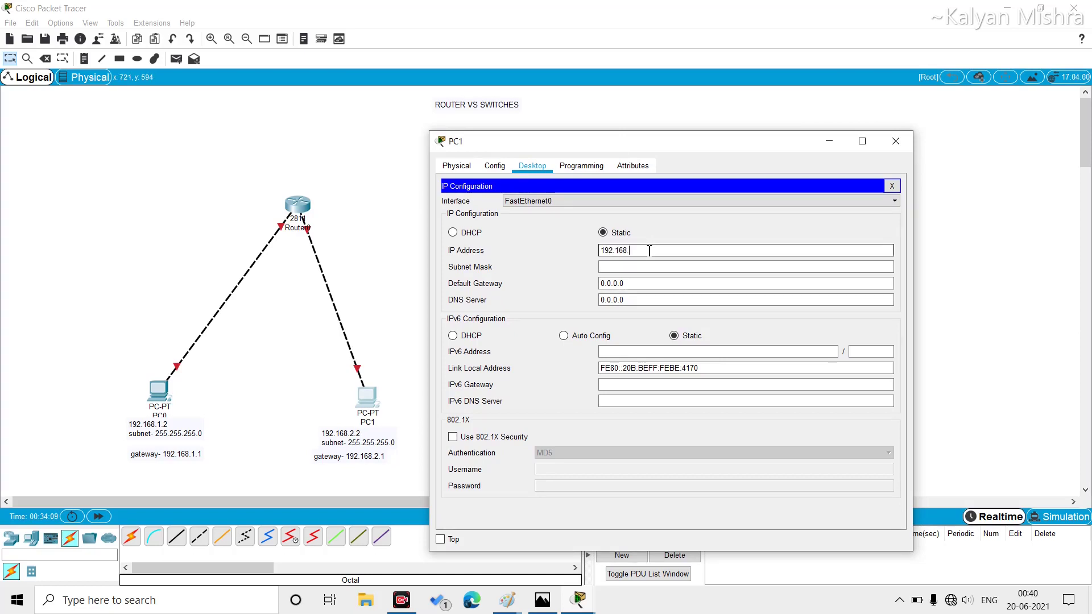
{"action": "type", "text": "2.2"}
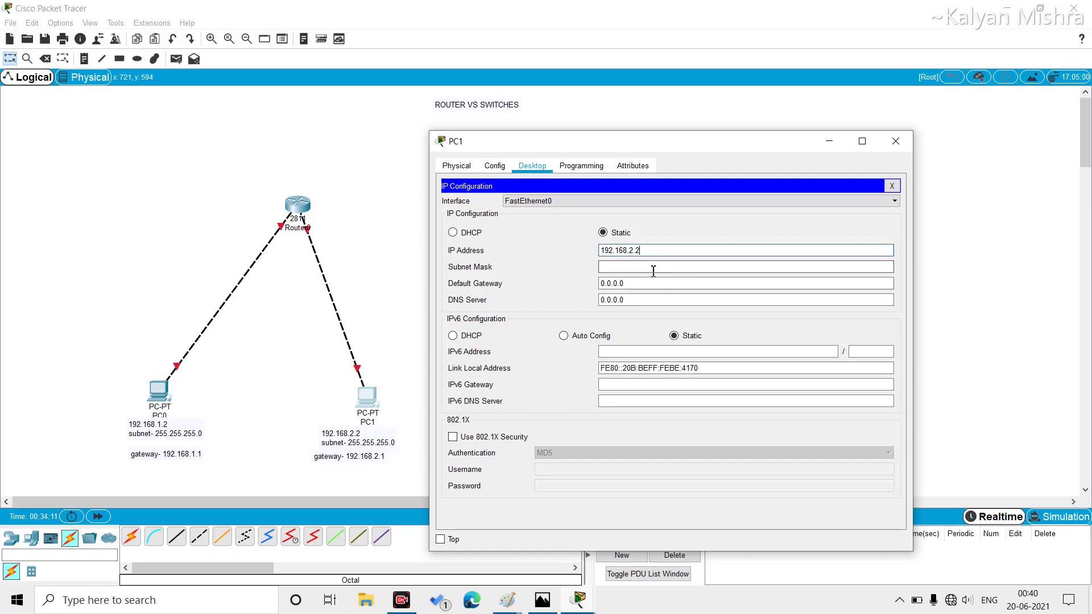
{"action": "left_click", "coordinate": [654, 270]}
{"action": "left_click_drag", "start_coordinate": [625, 283], "coordinate": [567, 286]}
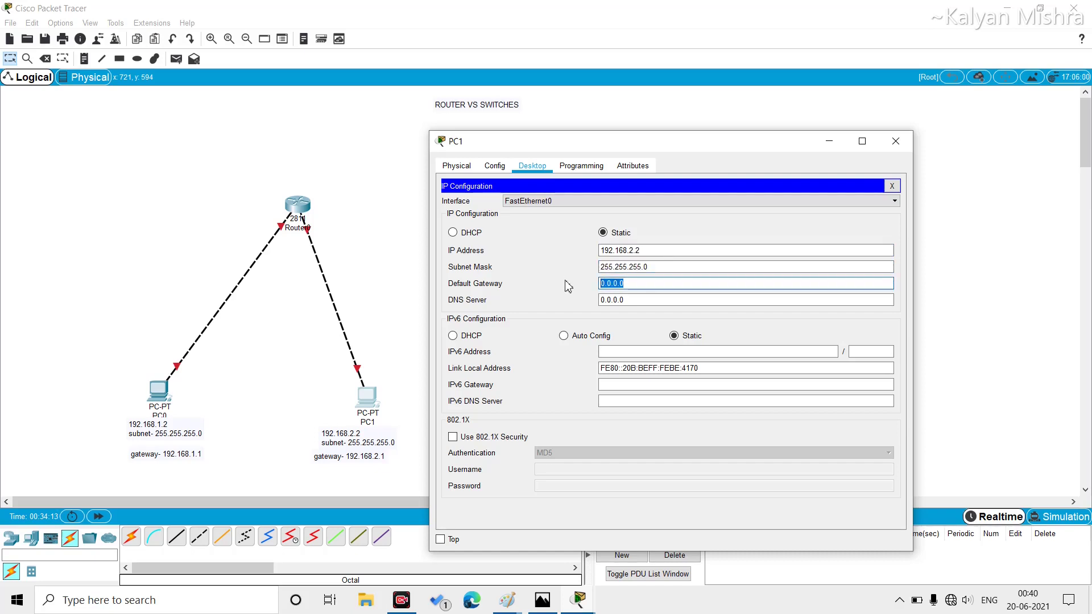
{"action": "type", "text": "192.168"}
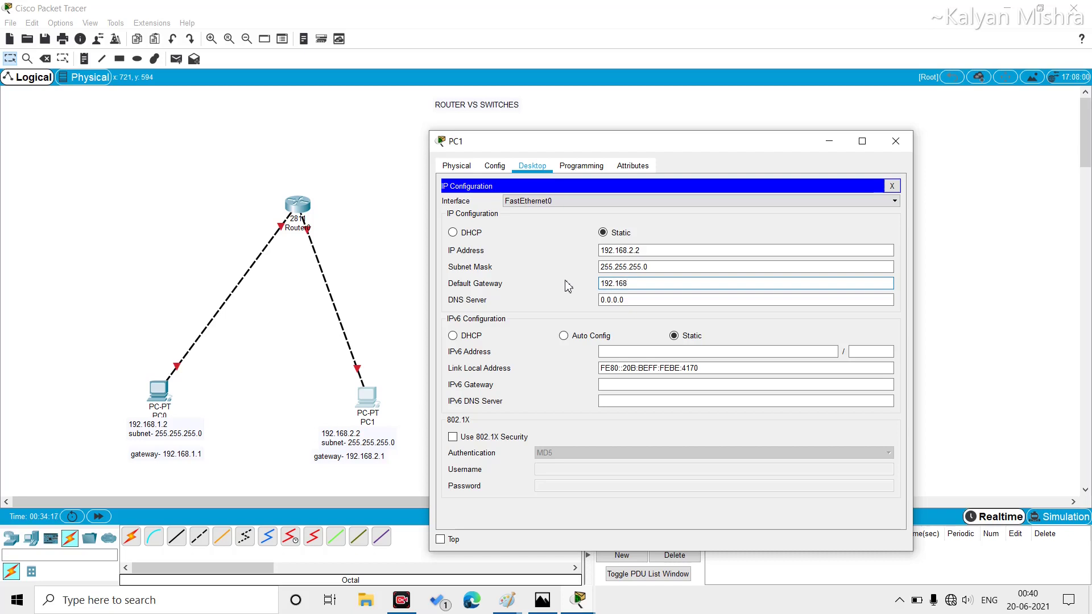
{"action": "type", "text": ".2.1"}
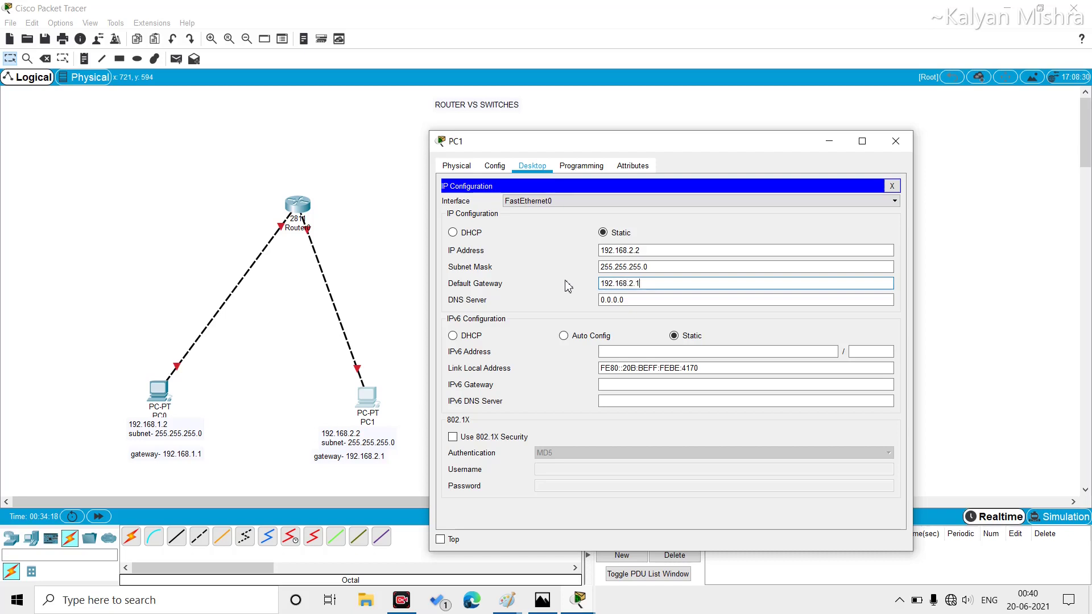
{"action": "left_click", "coordinate": [895, 141]}
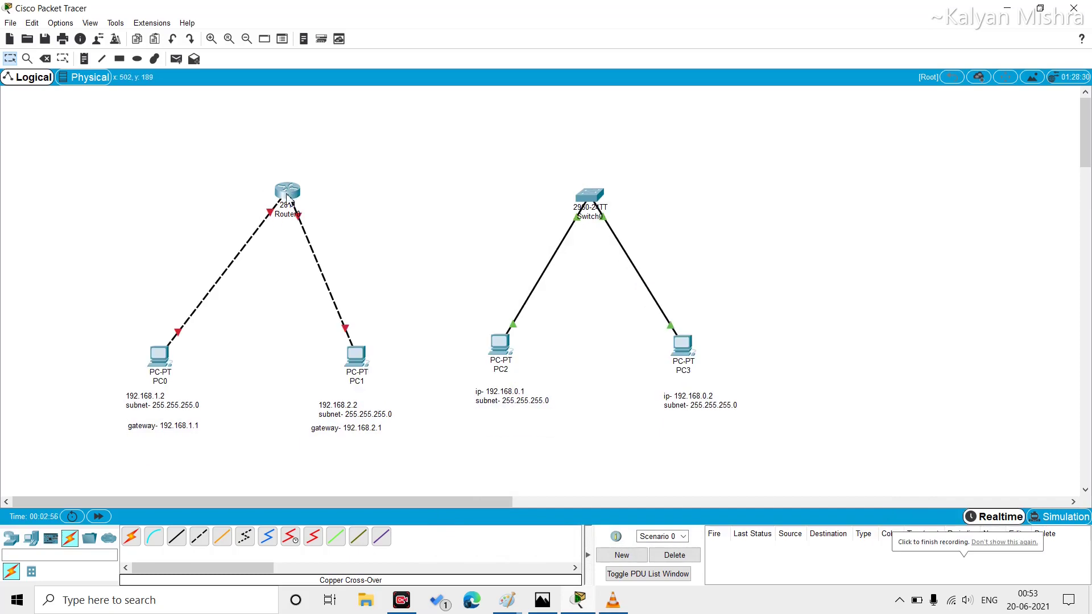
Configure Router0's FastEthernet0/0 with IP address 192.168.1.1 and subnet mask 255.255.255.0, and turn the port on.
{"action": "left_click", "coordinate": [290, 195]}
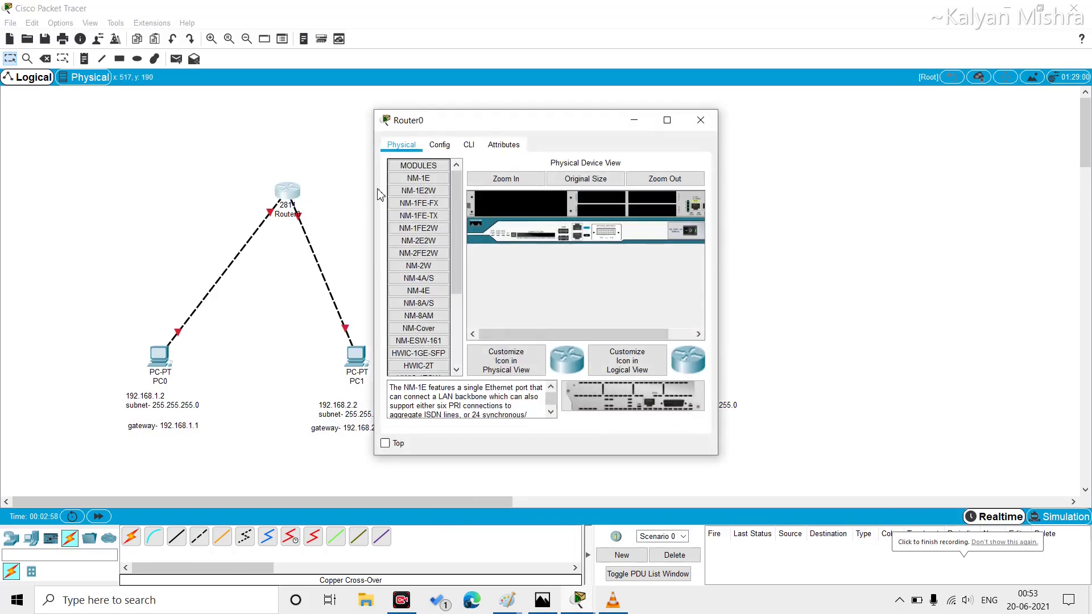
{"action": "left_click", "coordinate": [449, 145]}
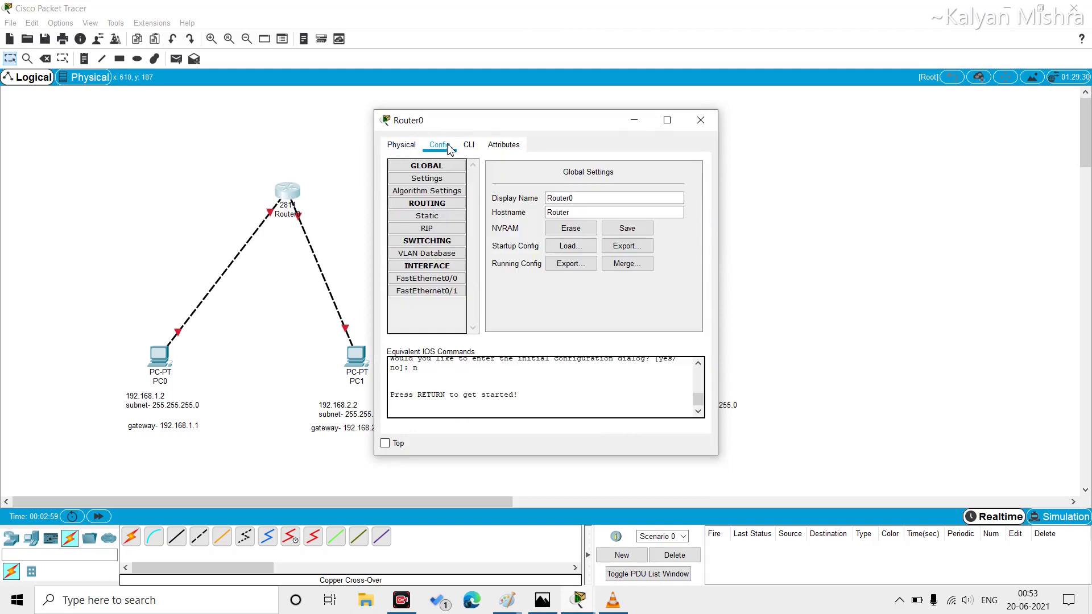
{"action": "left_click", "coordinate": [442, 279]}
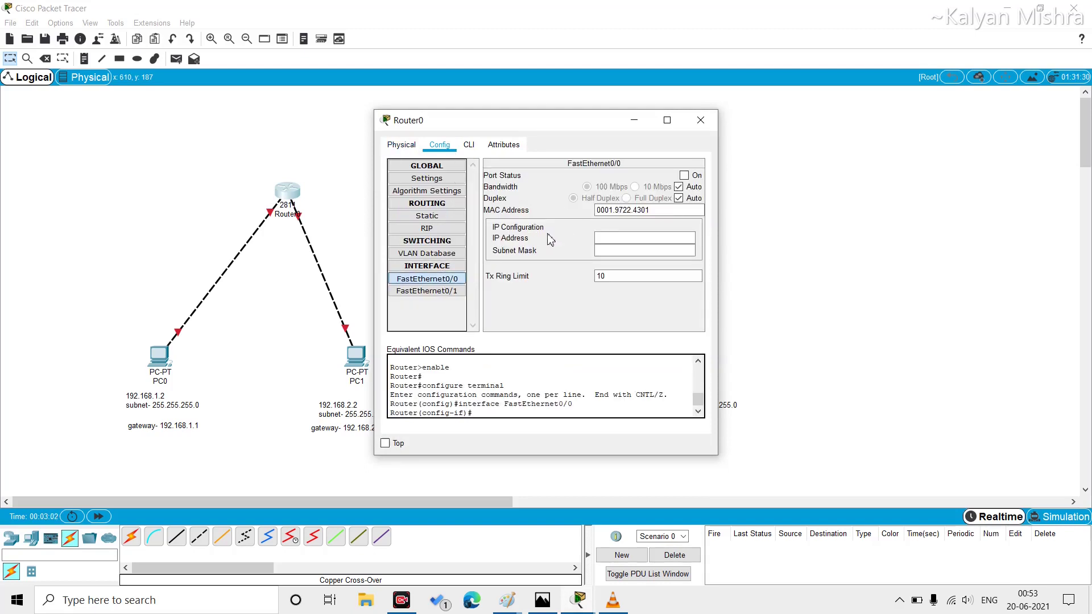
{"action": "left_click", "coordinate": [613, 238]}
{"action": "left_click", "coordinate": [625, 239]}
{"action": "type", "text": "192.168"}
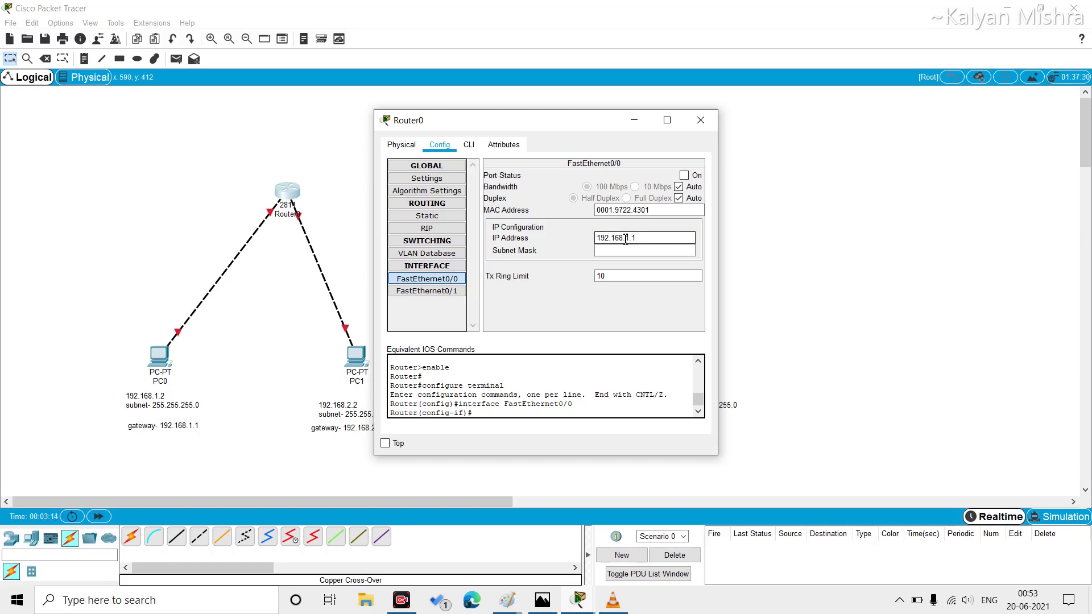
{"action": "type", "text": ".1.1"}
{"action": "left_click", "coordinate": [637, 251]}
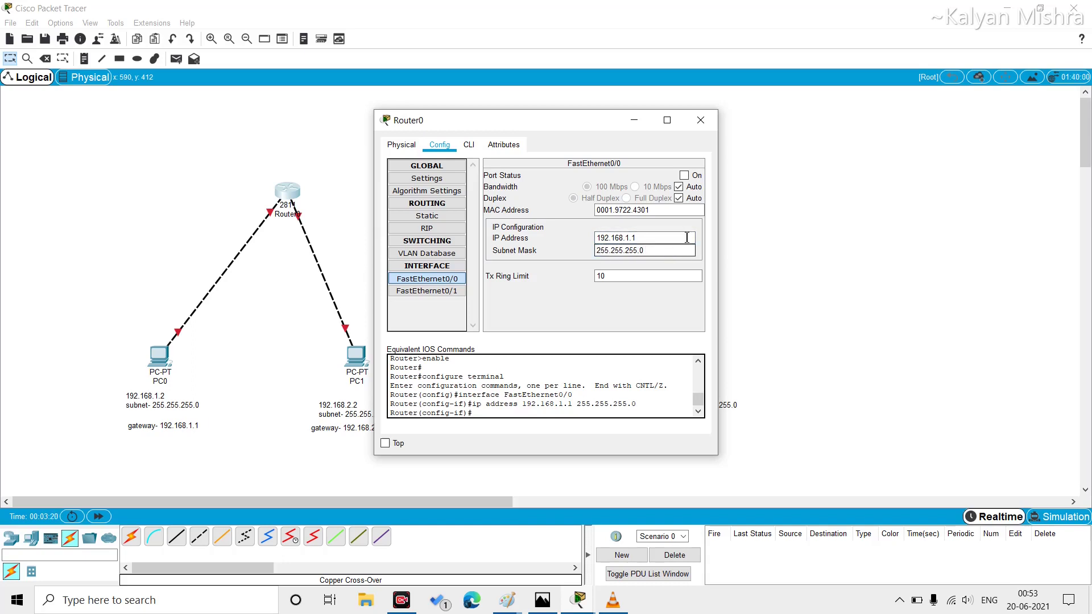
{"action": "left_click", "coordinate": [684, 177]}
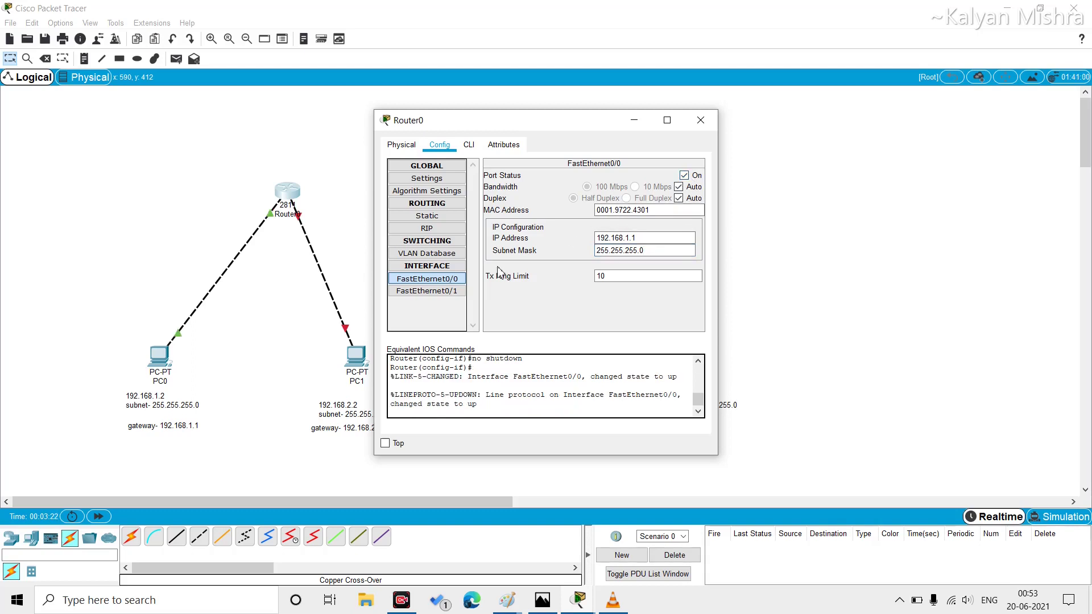
Configure Router0's FastEthernet0/1 with IP address 192.168.2.1 and subnet mask 255.255.255.0, and turn the port on.
{"action": "left_click", "coordinate": [436, 291]}
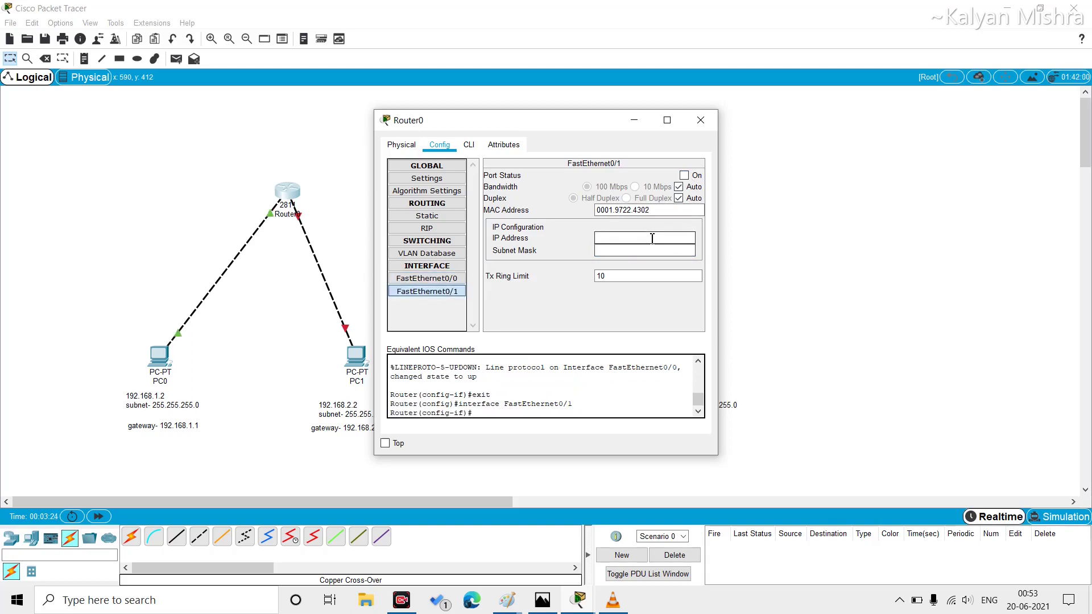
{"action": "left_click_drag", "start_coordinate": [568, 110], "coordinate": [685, 100]}
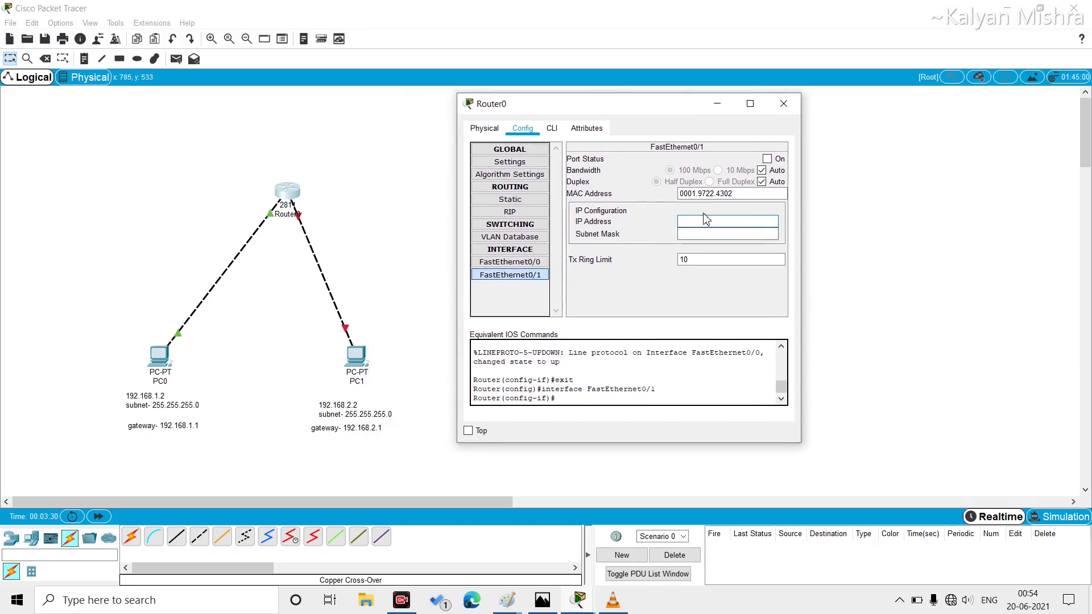
{"action": "type", "text": "192.168.2.1"}
{"action": "left_click", "coordinate": [710, 234]}
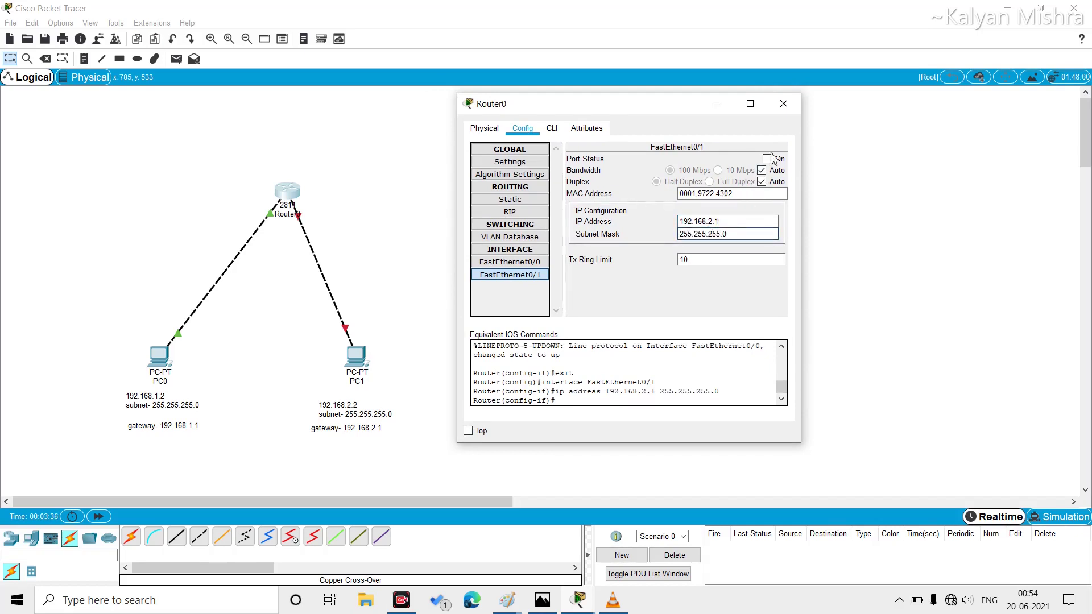
{"action": "left_click", "coordinate": [768, 159]}
{"action": "left_click", "coordinate": [509, 263]}
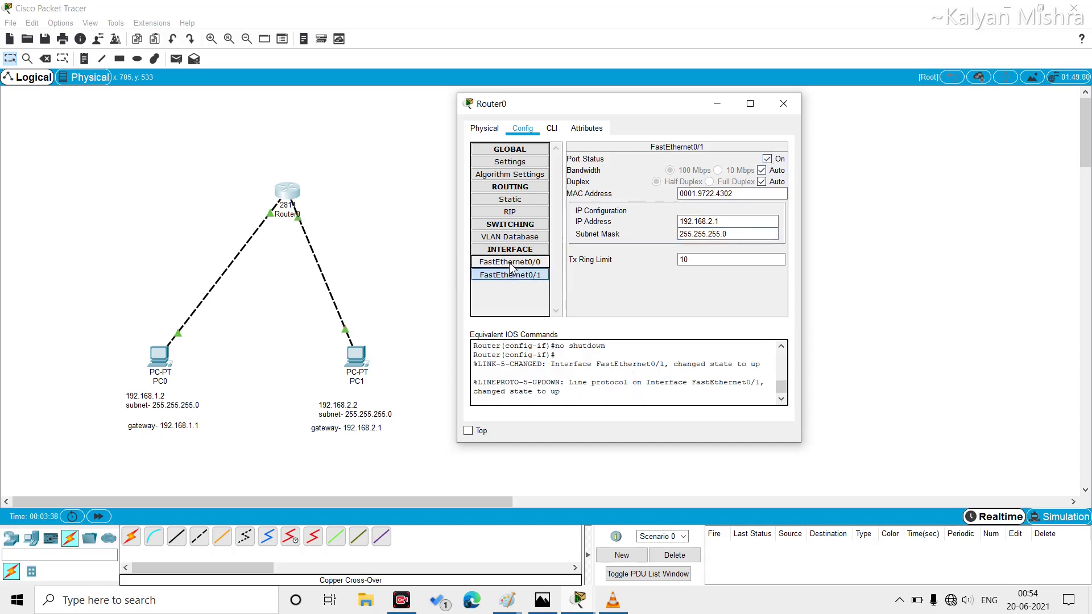
{"action": "left_click", "coordinate": [510, 274]}
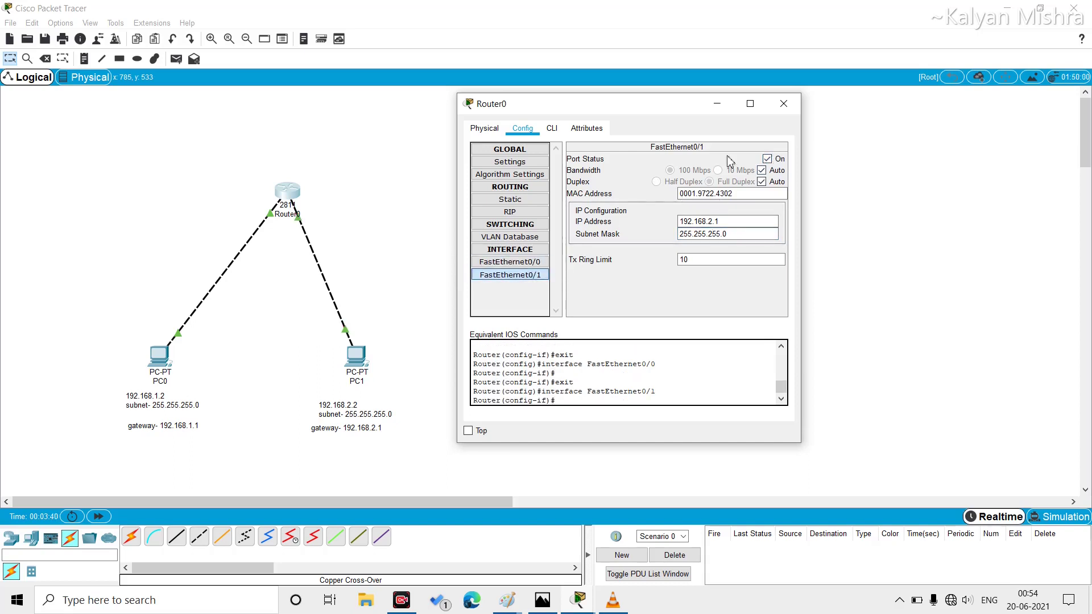
{"action": "left_click", "coordinate": [782, 104]}
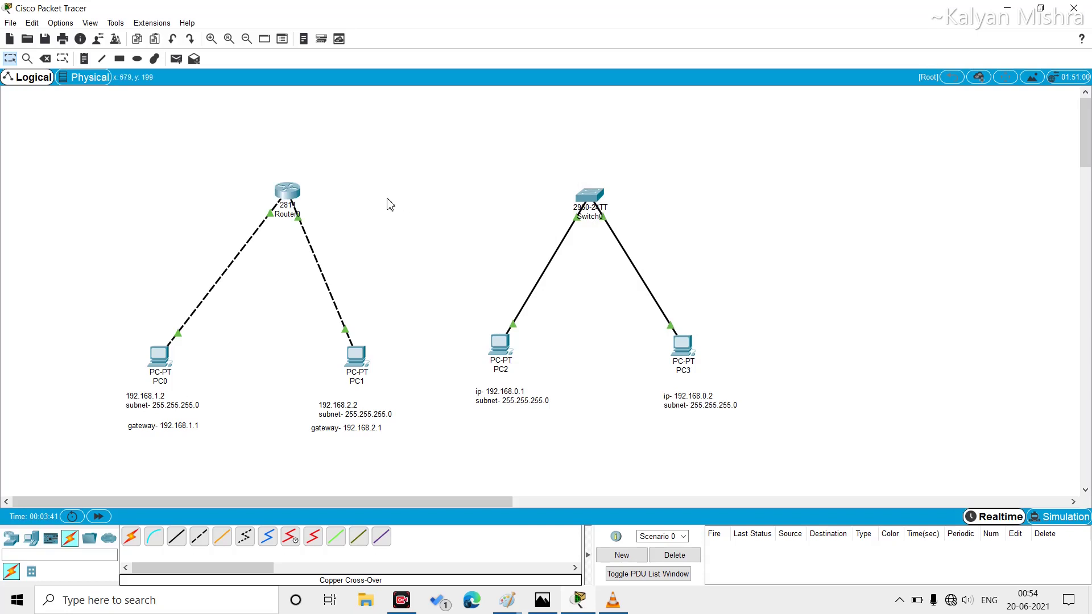
Test the router's links by sending a simple PDU from PC0 to Router0 and another from PC1 to Router0.
{"action": "left_click", "coordinate": [178, 59]}
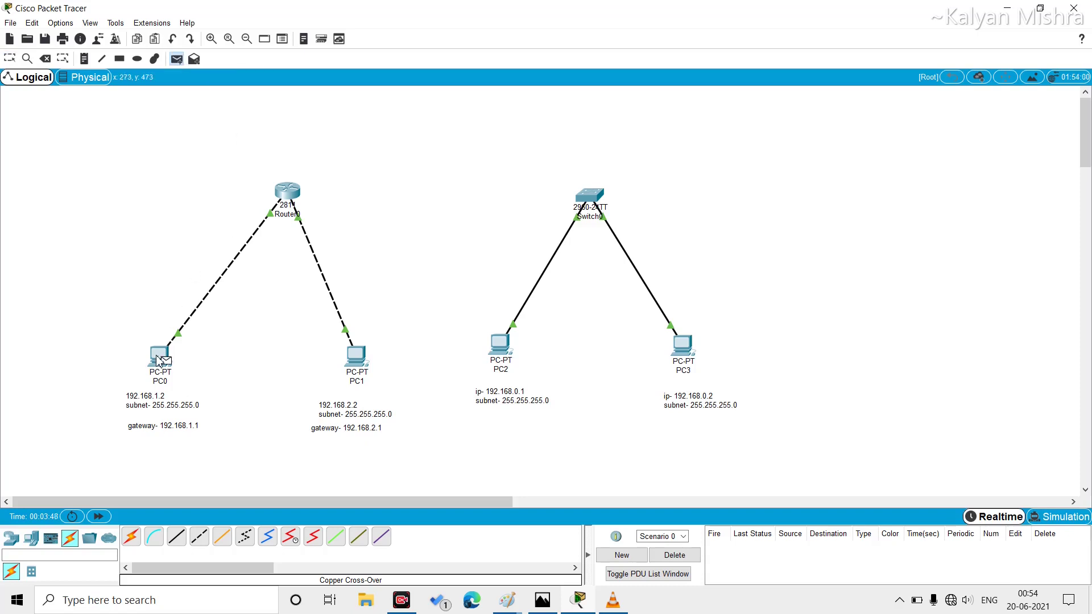
{"action": "left_click", "coordinate": [285, 194]}
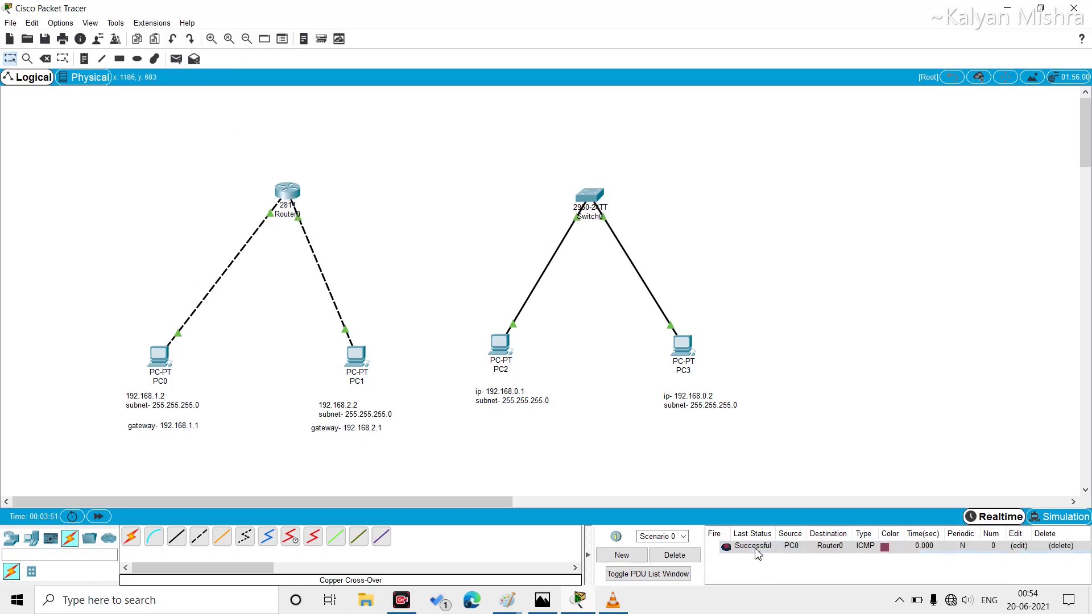
{"action": "left_click", "coordinate": [177, 59]}
{"action": "left_click", "coordinate": [354, 357]}
{"action": "left_click", "coordinate": [288, 192]}
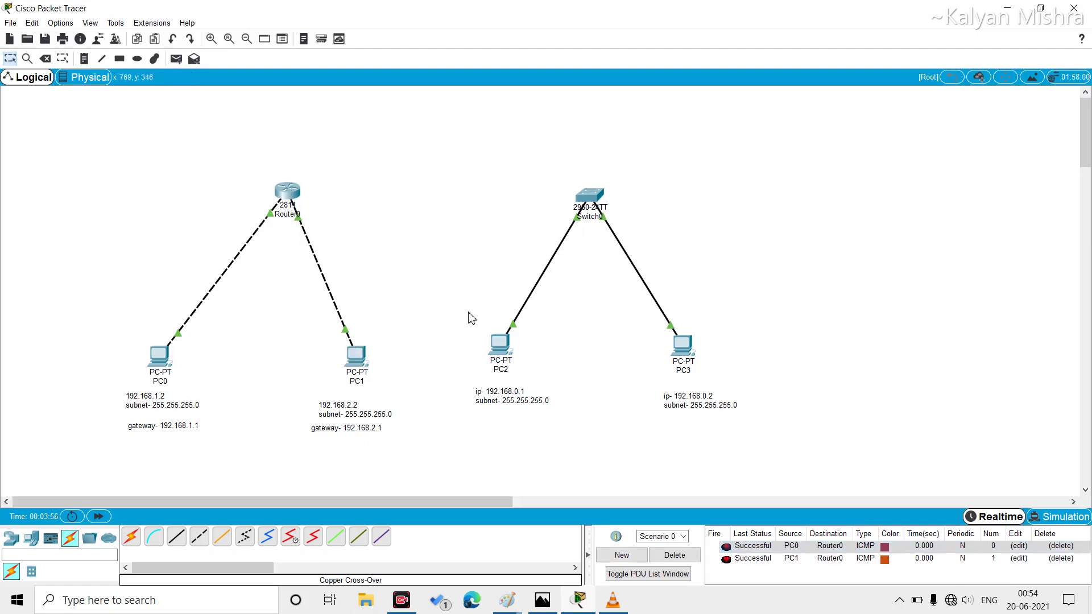
Send a simple PDU from PC0 to PC1, and clear all router network tests from the PDU list.
{"action": "left_click", "coordinate": [177, 58]}
{"action": "left_click", "coordinate": [161, 356]}
{"action": "left_click", "coordinate": [345, 358]}
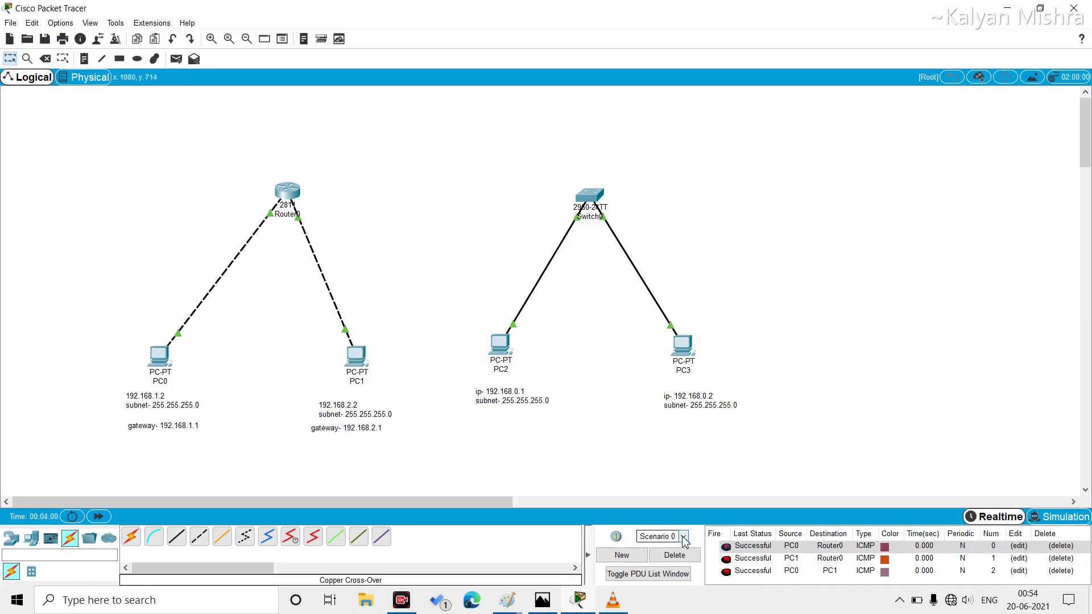
{"action": "left_click", "coordinate": [679, 555]}
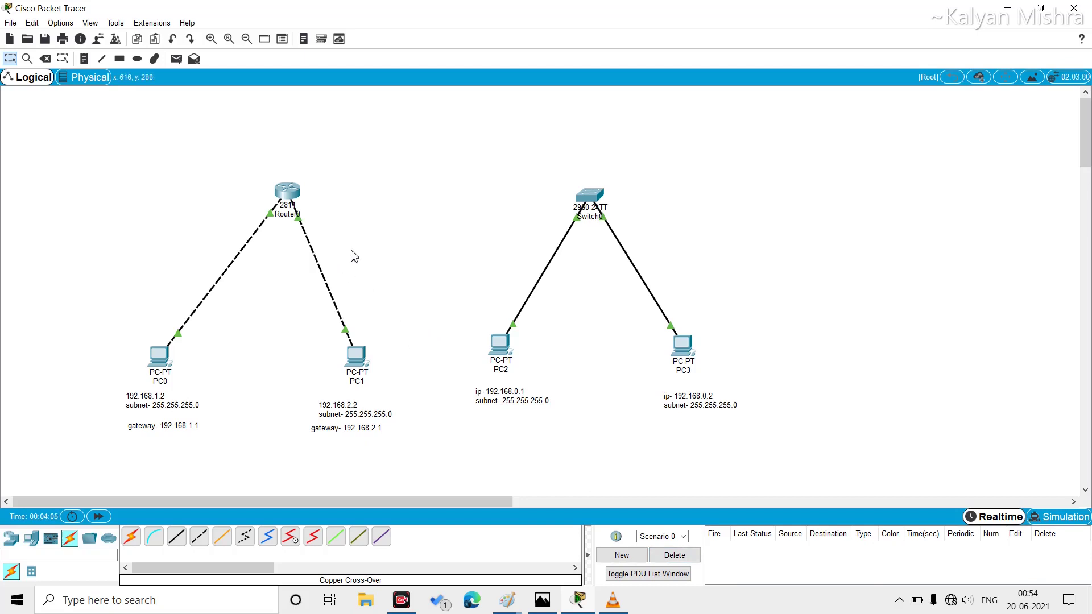
Add a static route in Router0's command line with ip route 192.168.1.0 255.255.255.0 192.168.2.2.
{"action": "left_click_drag", "start_coordinate": [284, 194], "coordinate": [287, 189]}
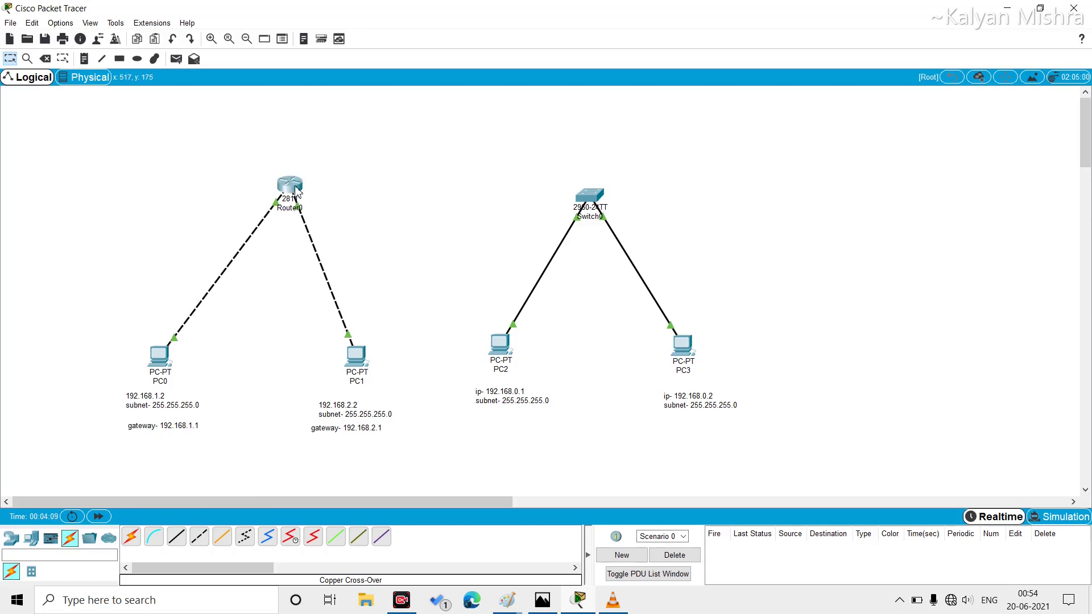
{"action": "mouse_move", "coordinate": [295, 190]}
{"action": "left_click", "coordinate": [291, 193]}
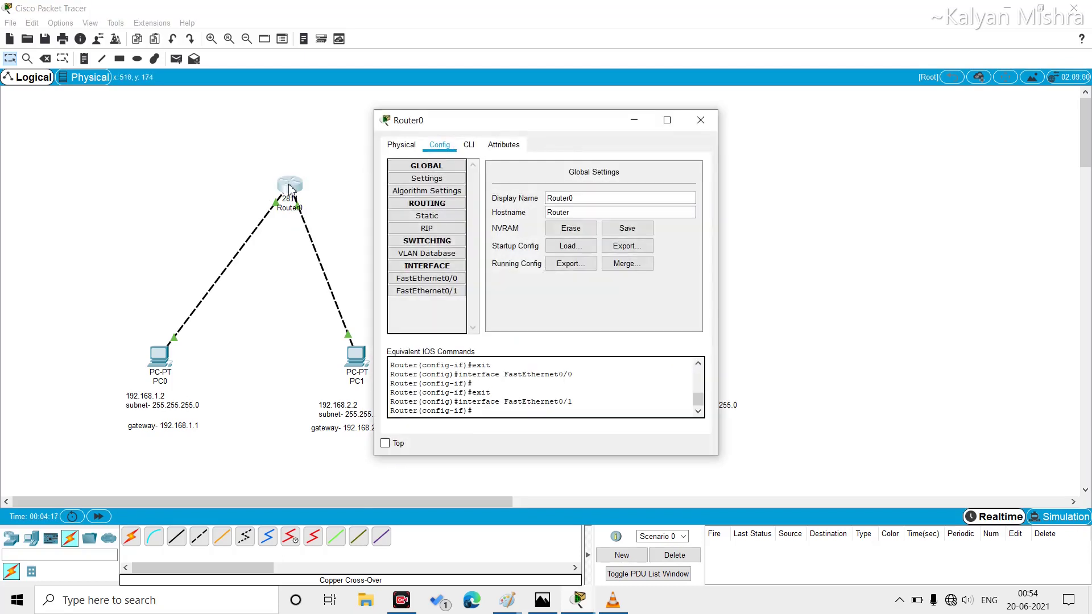
{"action": "left_click", "coordinate": [469, 146]}
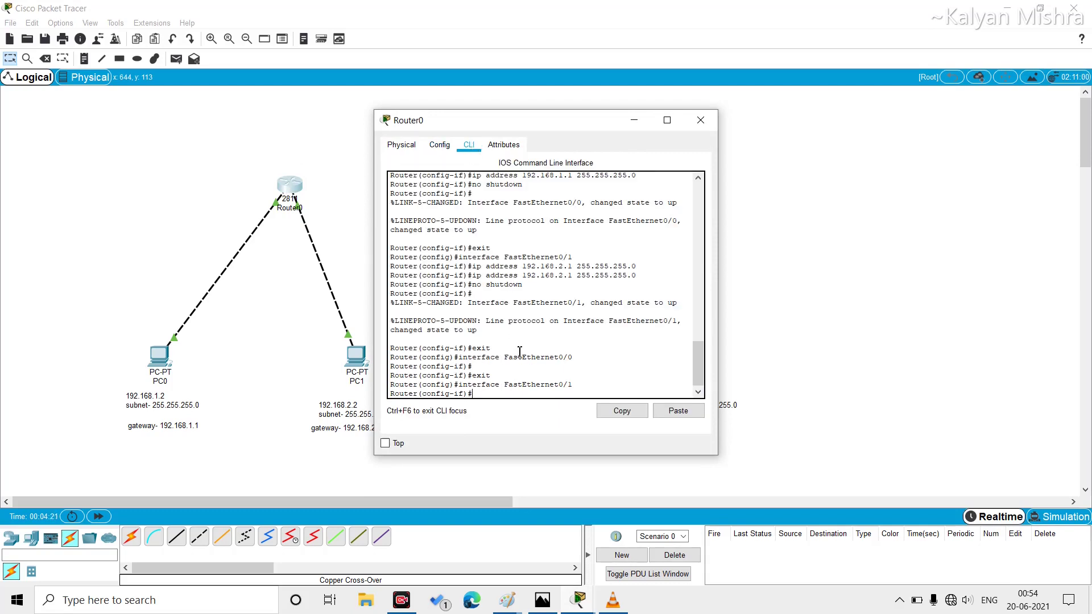
{"action": "type", "text": "ip route 1"}
{"action": "type", "text": "92.168.1.0"}
{"action": "type", "text": "255.255.255"}
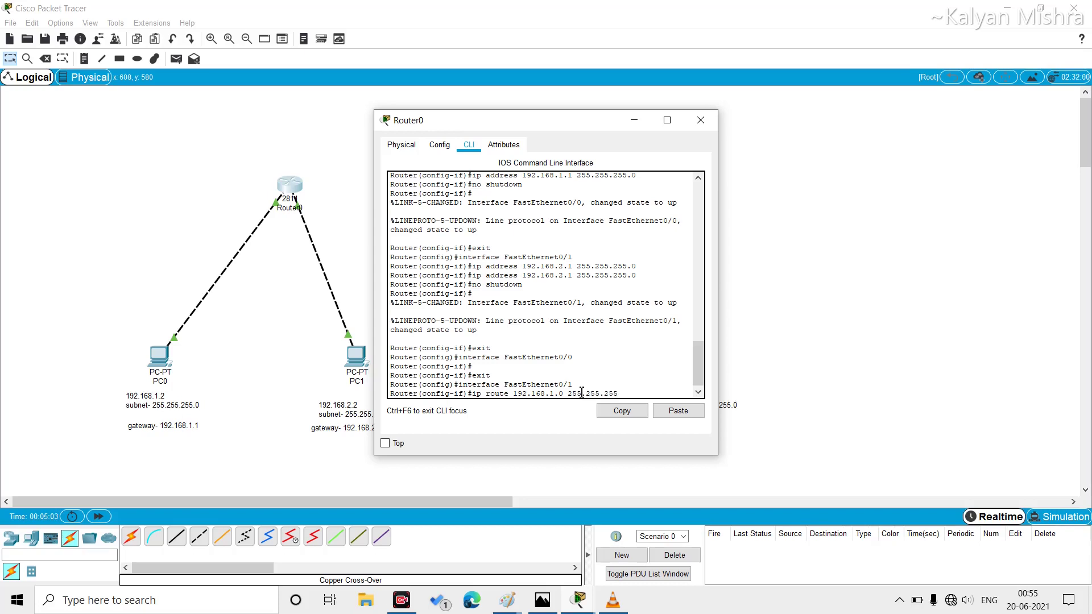
{"action": "type", "text": ".0 192.168.2.2"}
{"action": "key", "text": "Return"}
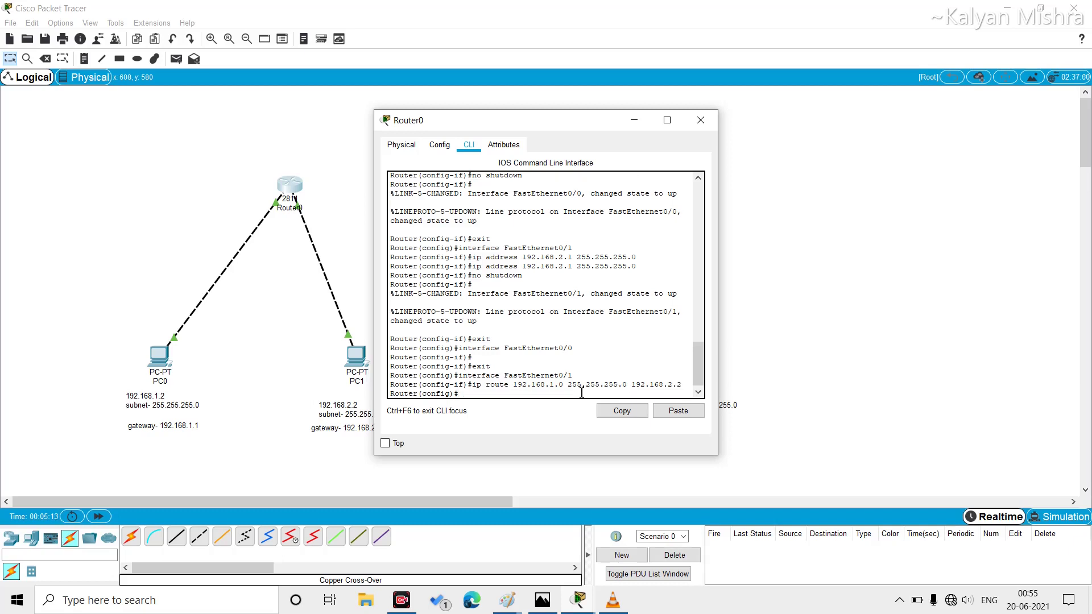
{"action": "left_click", "coordinate": [701, 120]}
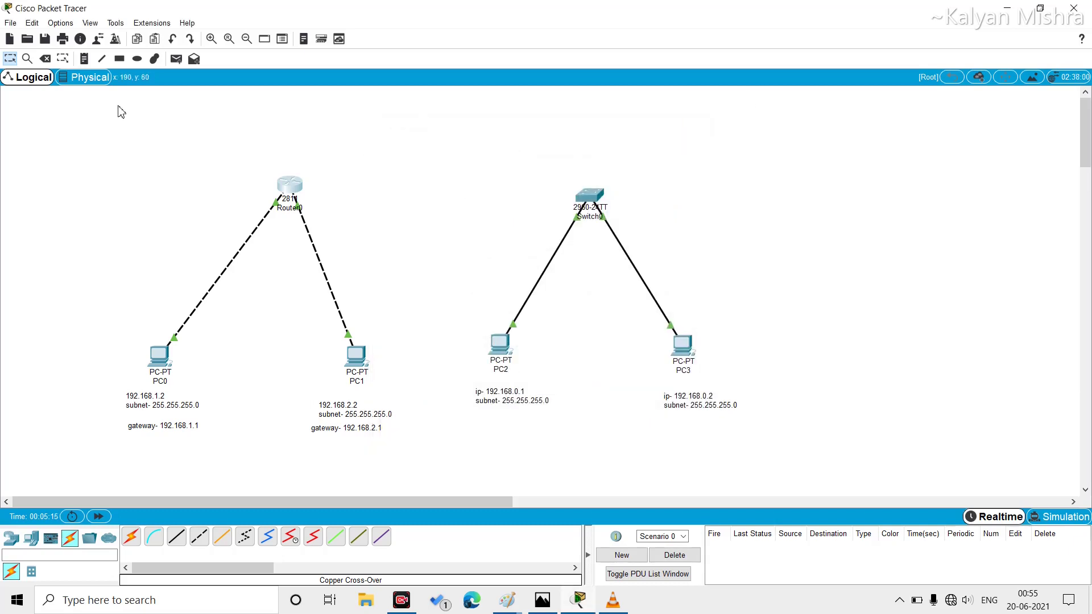
Retest the router network with a simple PDU from PC0 to PC1, and delete that scenario's test entry.
{"action": "left_click", "coordinate": [176, 59]}
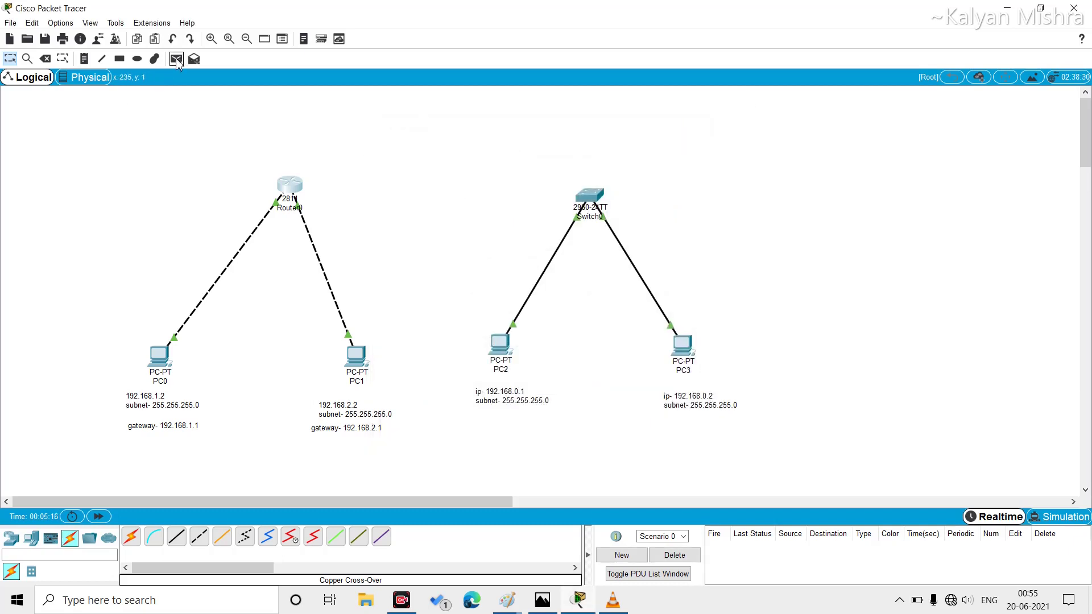
{"action": "left_click", "coordinate": [154, 357]}
{"action": "left_click", "coordinate": [358, 357]}
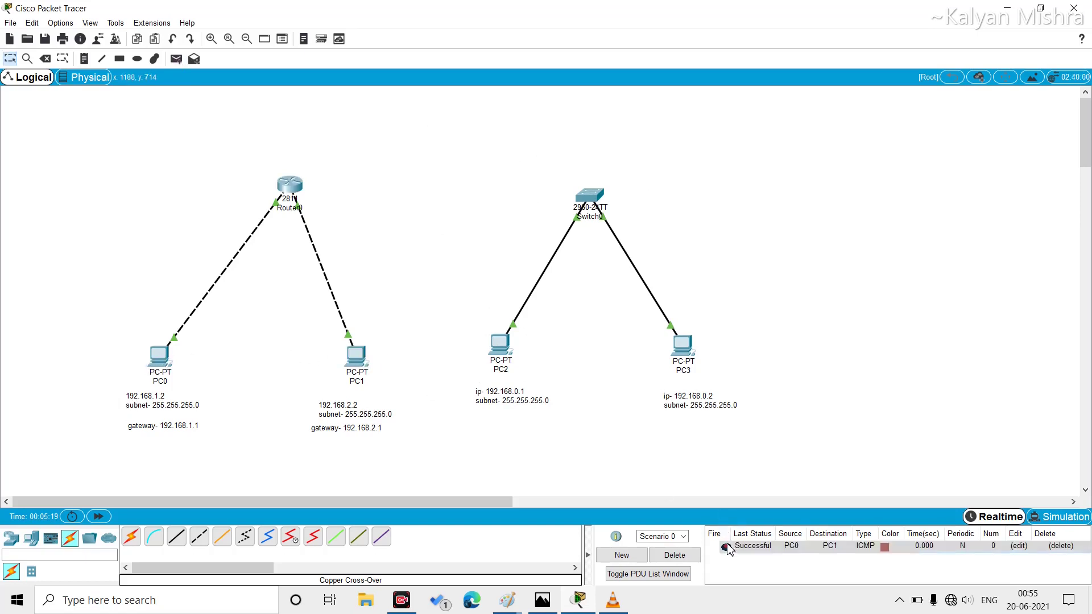
{"action": "left_click", "coordinate": [682, 556]}
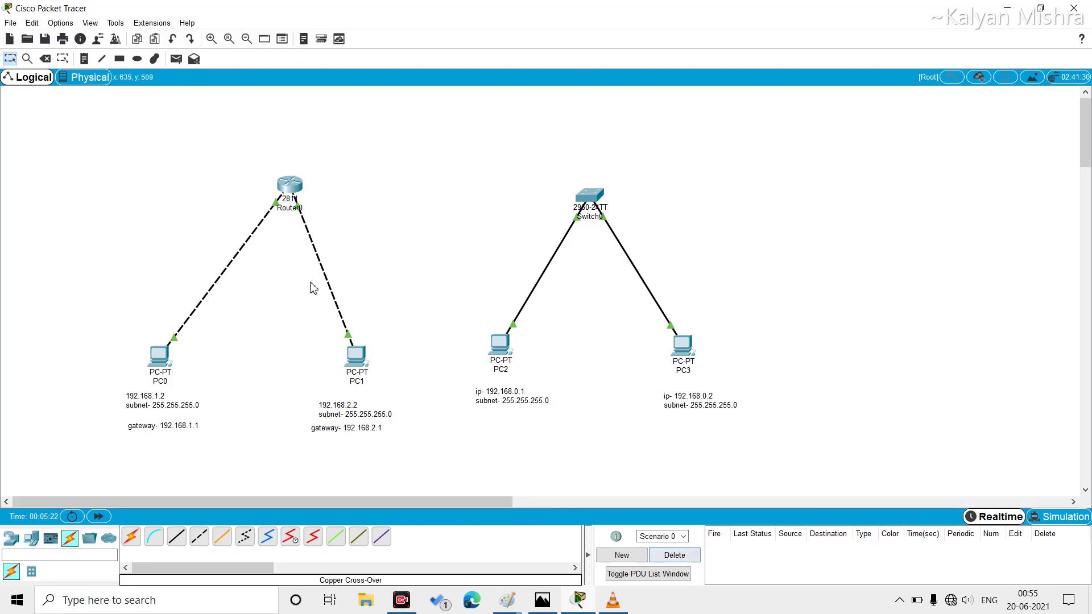
Send a simple PDU from Router0 to PC1, and clear the PDU list.
{"action": "left_click", "coordinate": [175, 59]}
{"action": "left_click", "coordinate": [289, 191]}
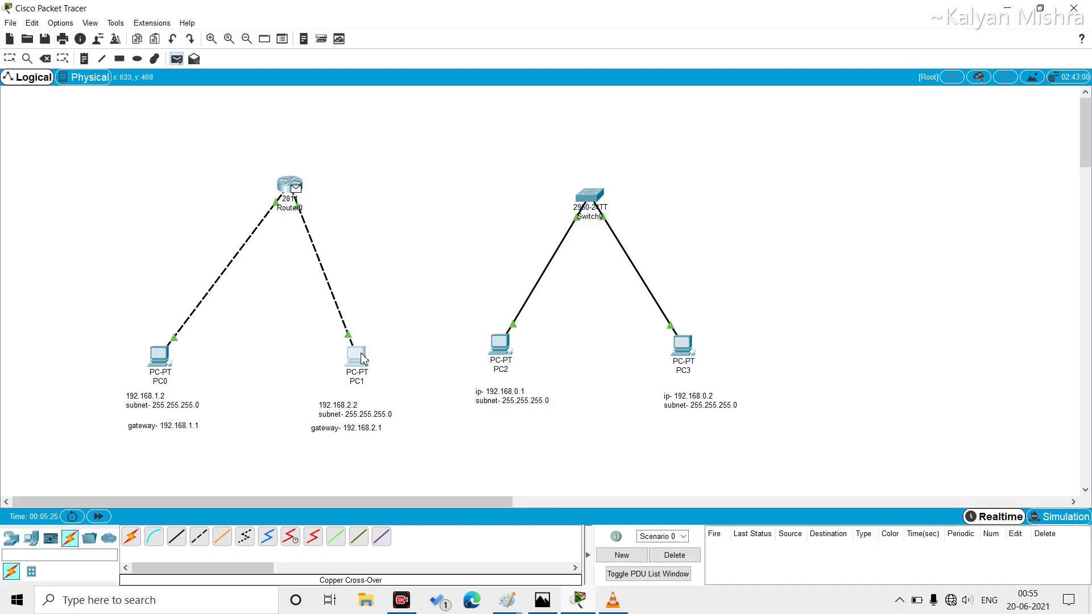
{"action": "left_click", "coordinate": [360, 354]}
{"action": "left_click", "coordinate": [674, 555]}
Test the reverse direction with a simple PDU from PC1 to PC0, and clear the PDU list.
{"action": "left_click", "coordinate": [176, 59]}
{"action": "left_click", "coordinate": [352, 352]}
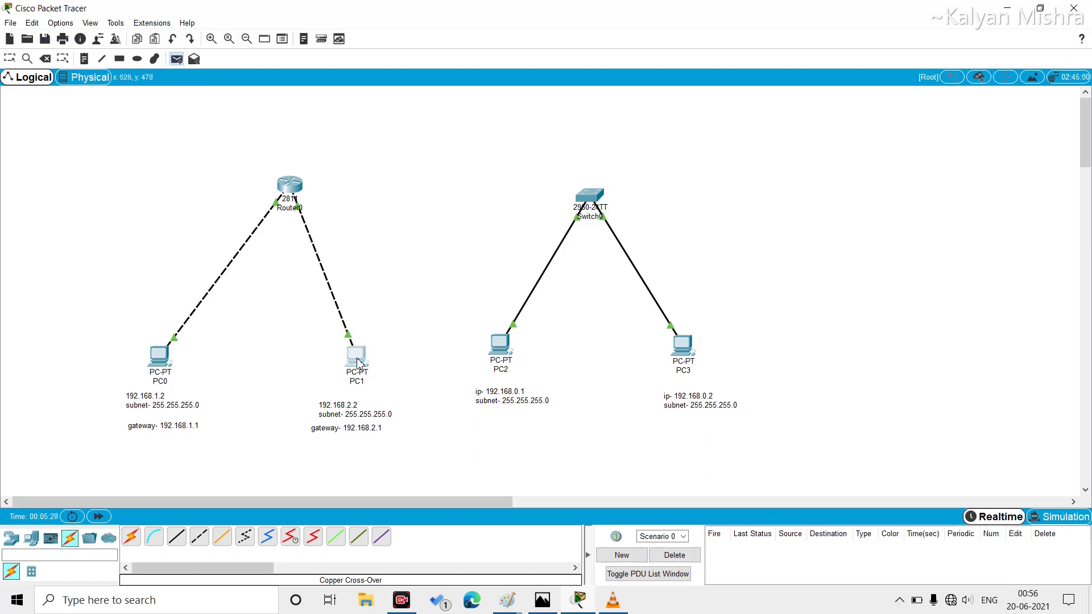
{"action": "left_click", "coordinate": [169, 353]}
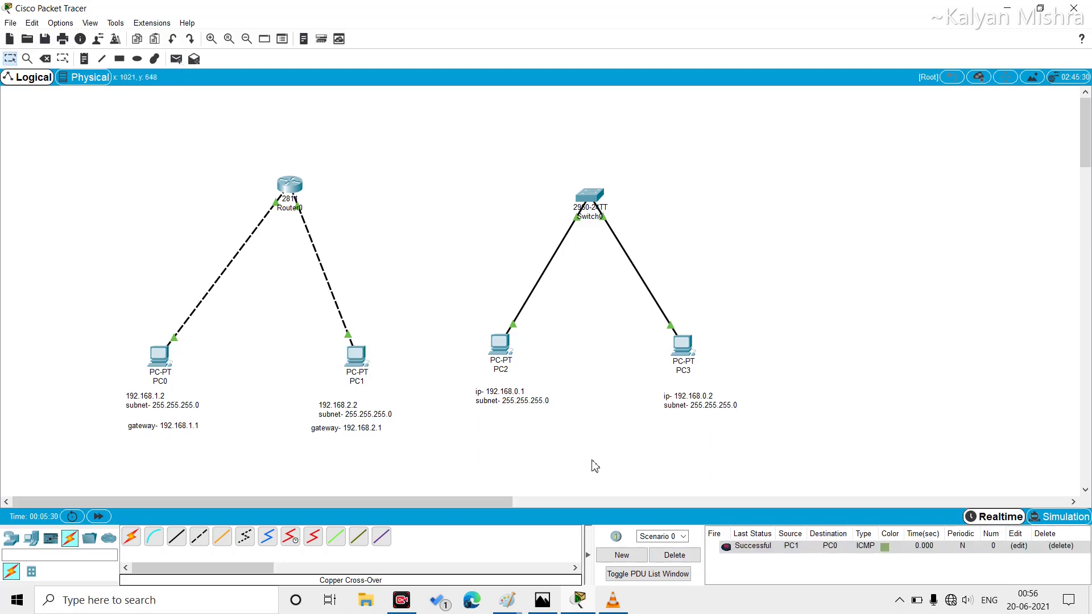
{"action": "left_click", "coordinate": [679, 556]}
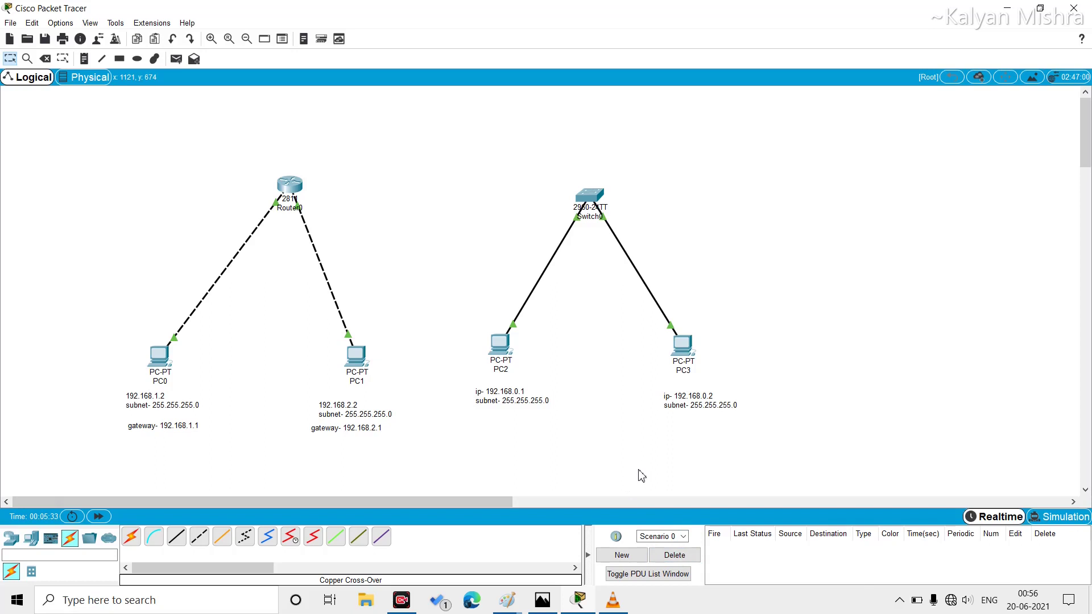